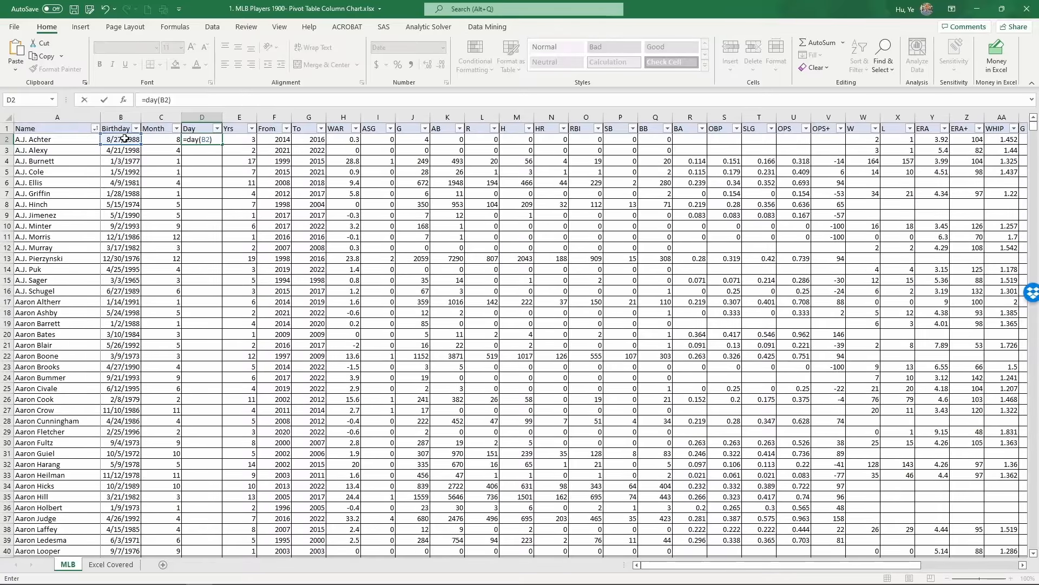
Enter the =DAY(B2) formula in D2 and set its number format to General.
key("Return")
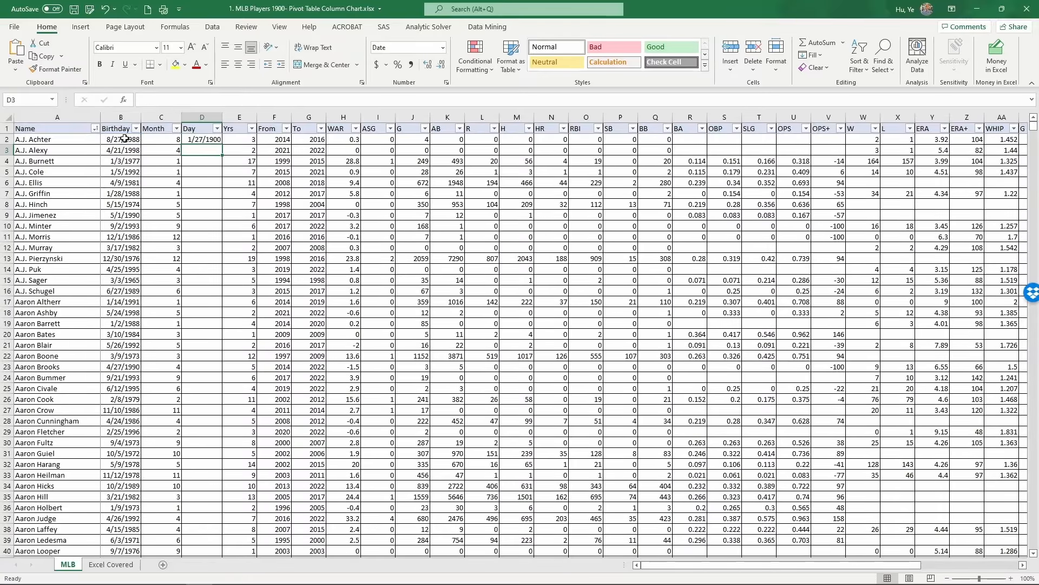
left_click(195, 139)
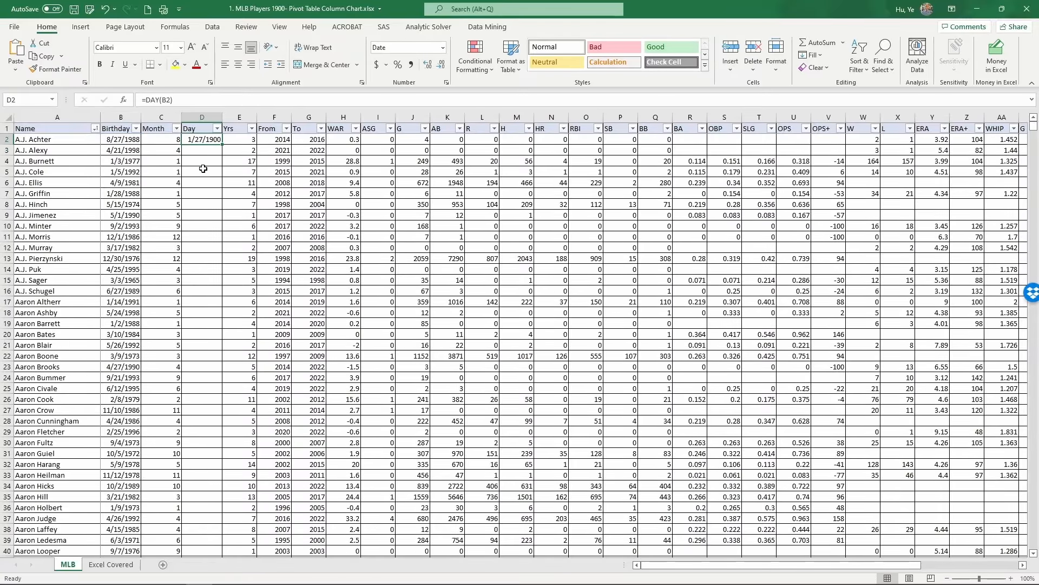
left_click(443, 48)
left_click(408, 65)
Fill the Day formula down the whole column for all players.
double_click(222, 144)
left_click(156, 151)
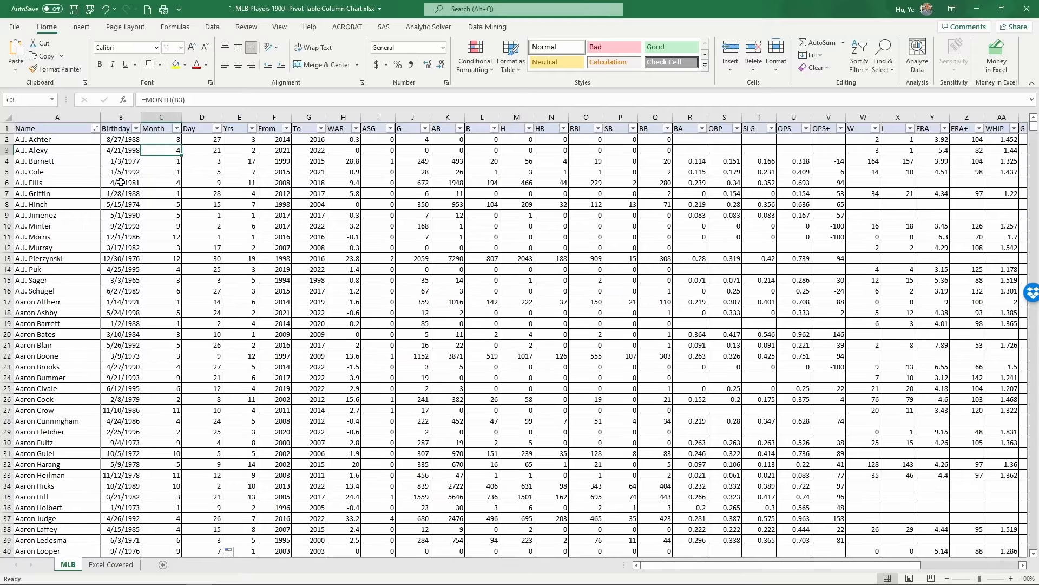
Insert a PivotTable from the MLB data range, placed on a new worksheet.
left_click(80, 27)
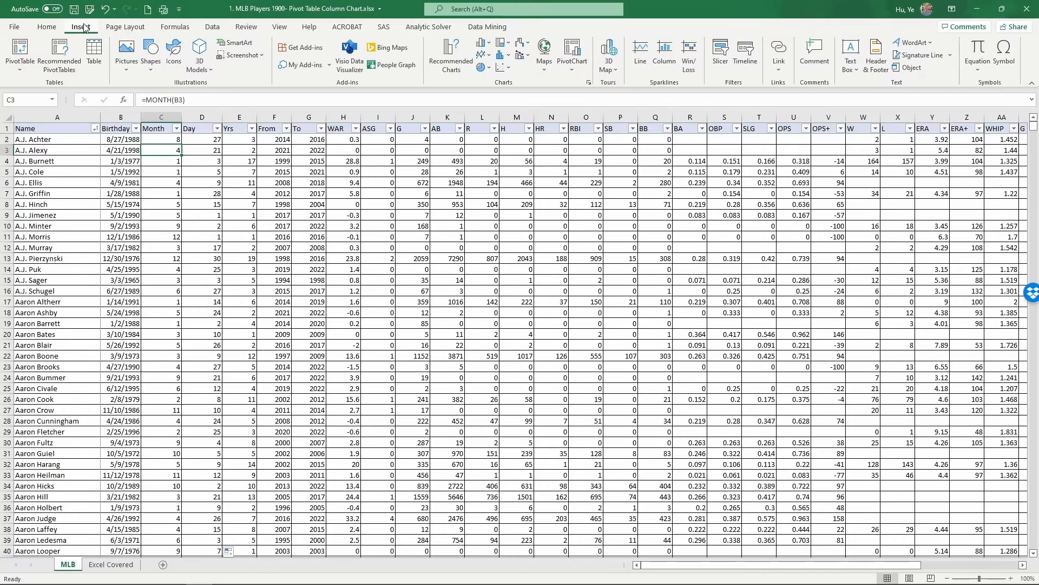
left_click(18, 53)
left_click_drag(607, 157, 548, 160)
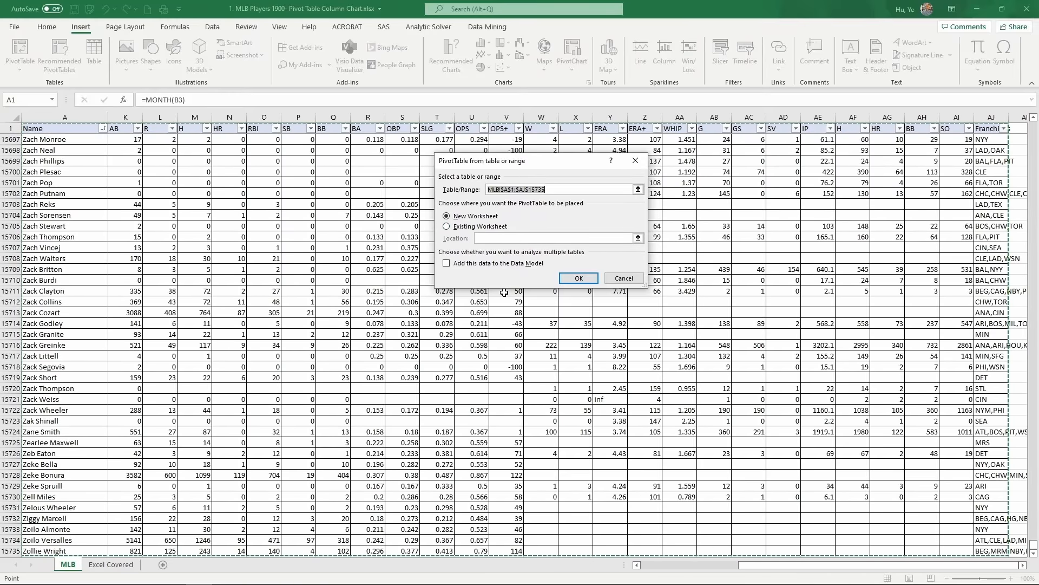
left_click(494, 218)
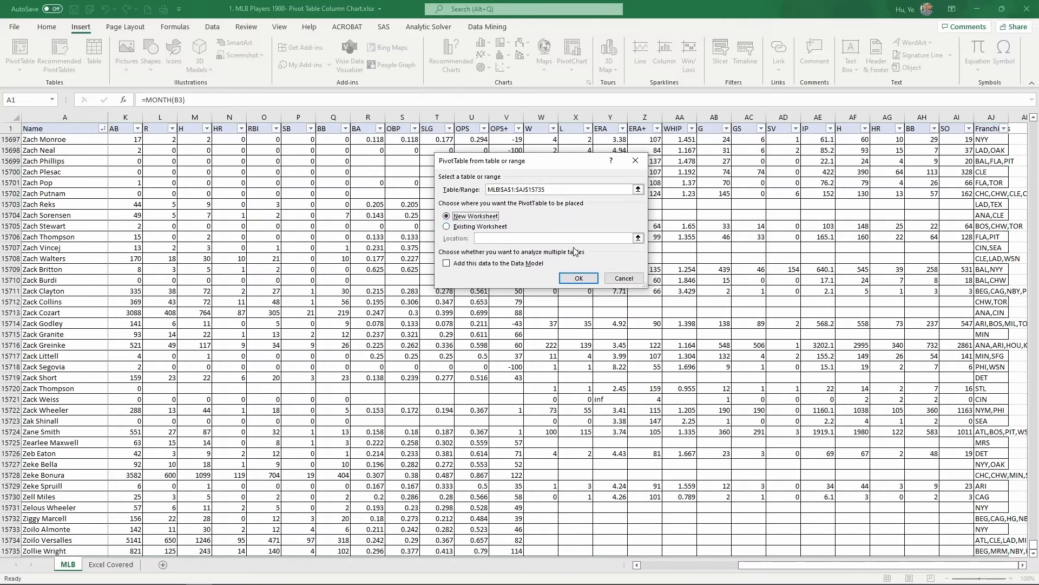
left_click(582, 279)
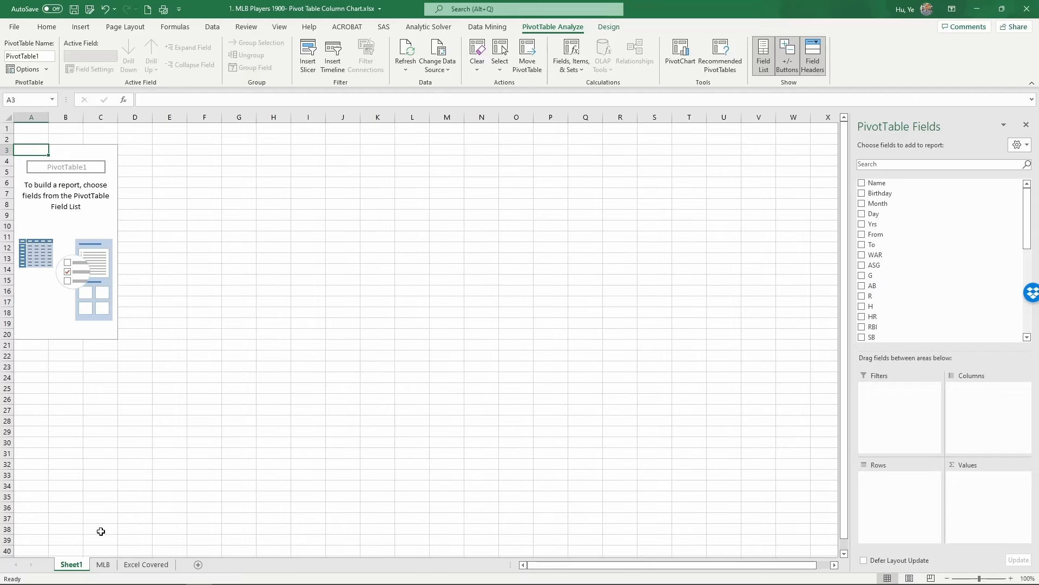
Rename the new sheet as Pivot.
double_click(67, 566)
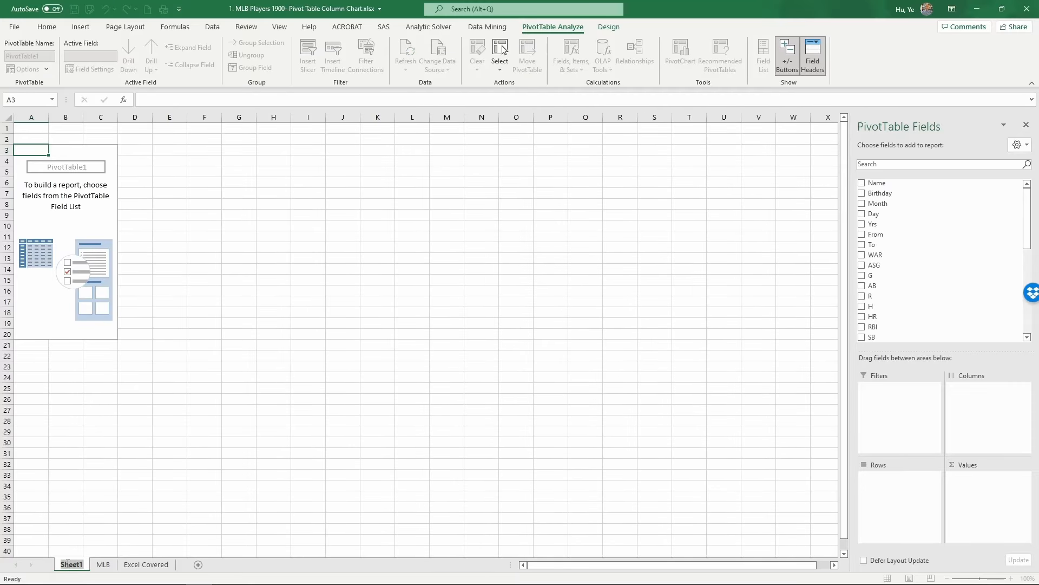
type("Pivot")
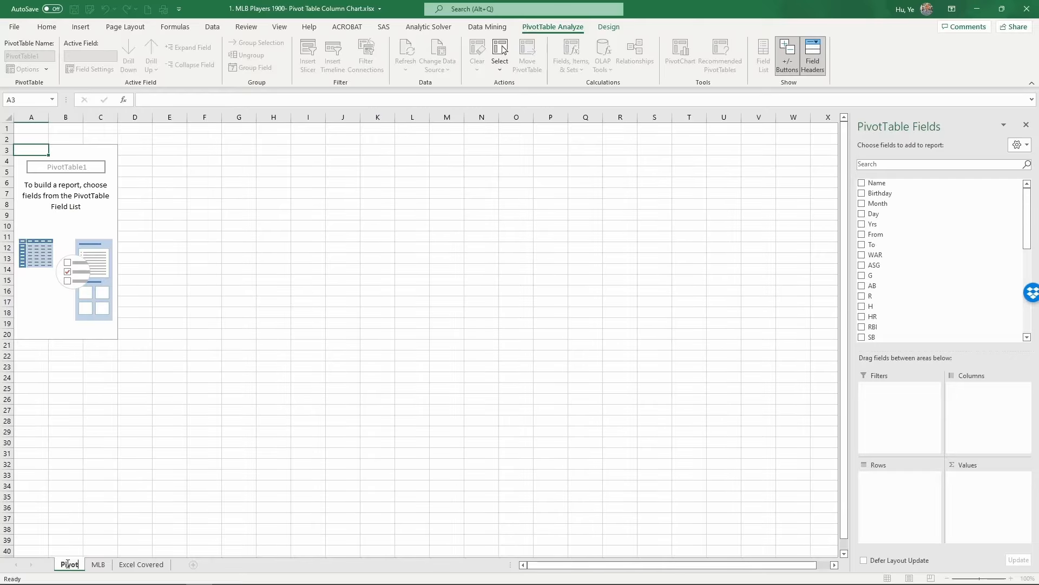
key("Return")
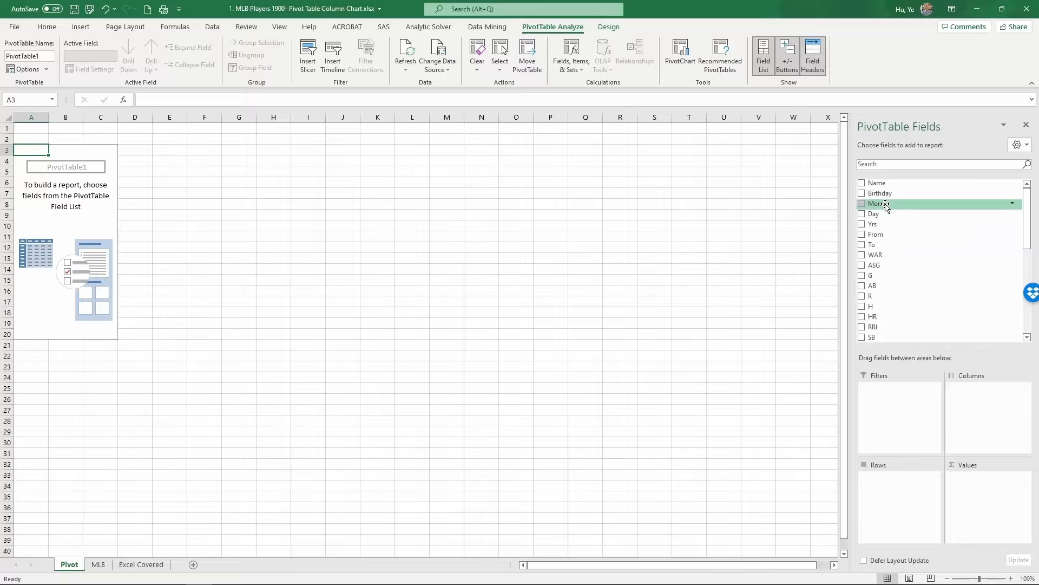
Add the Month field to the PivotTable's rows.
left_click_drag(885, 204, 905, 482)
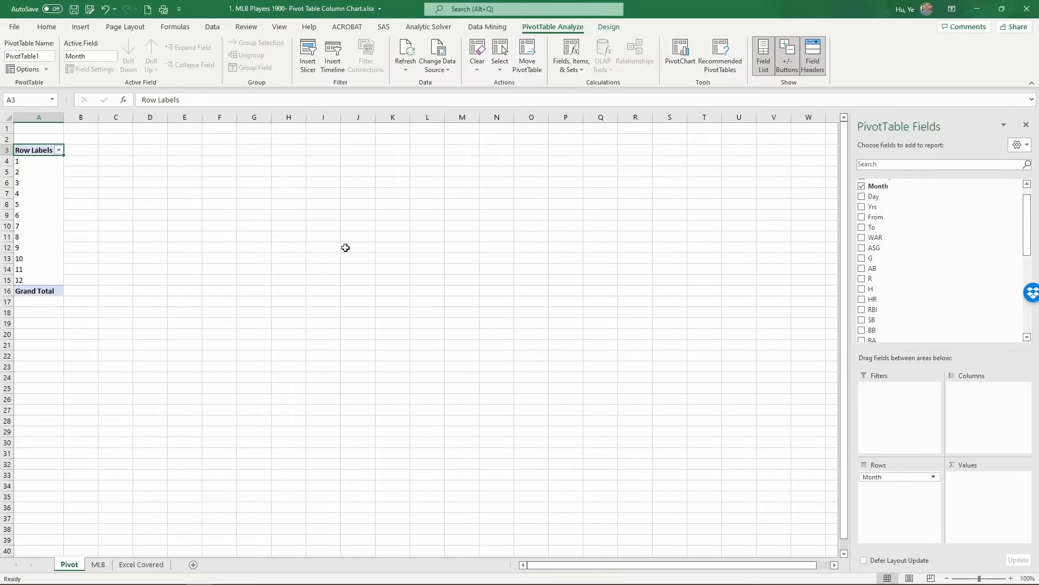
left_click_drag(27, 160, 38, 280)
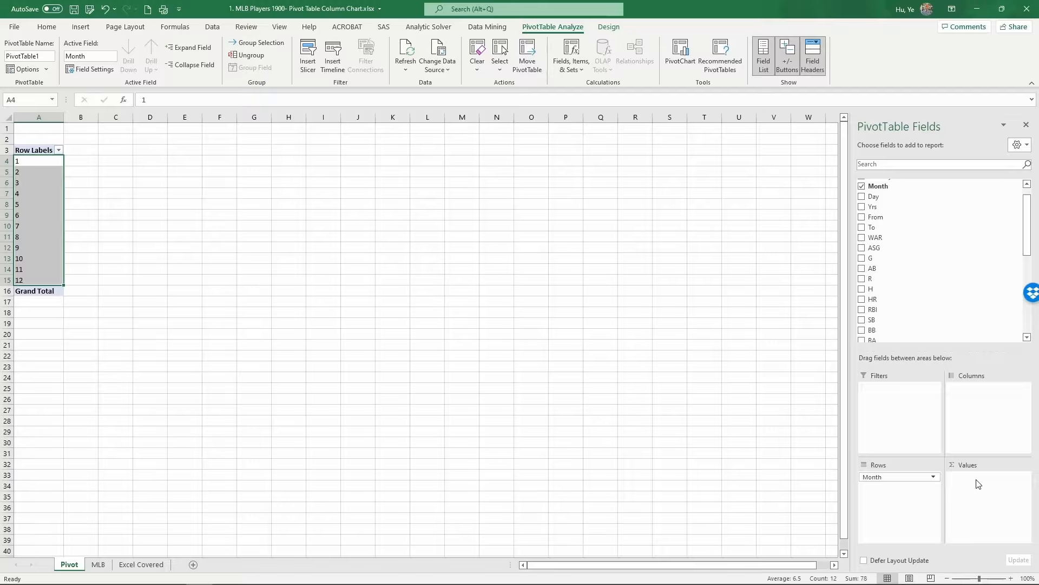
left_click_drag(1027, 201, 1027, 191)
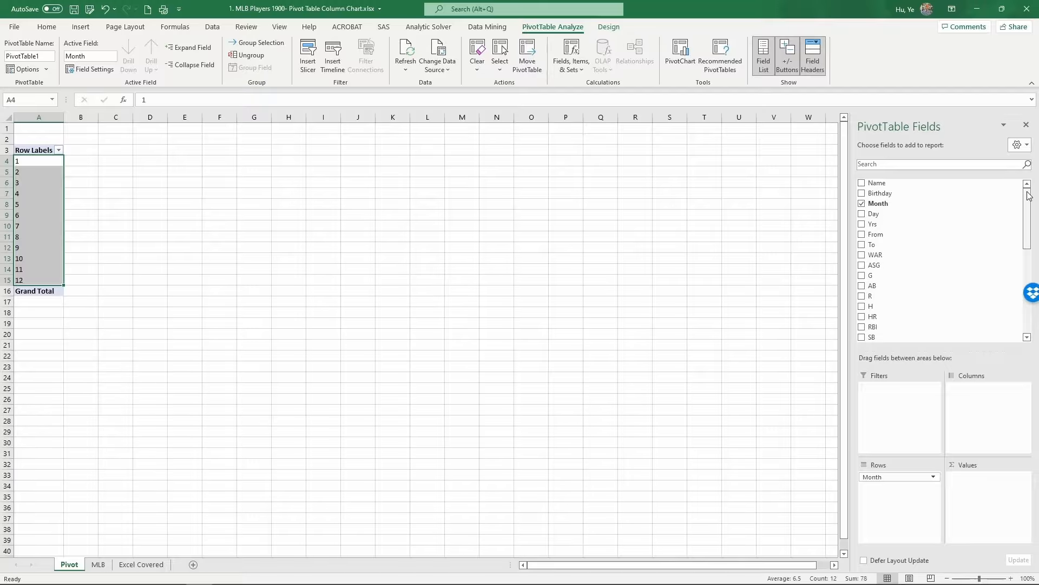
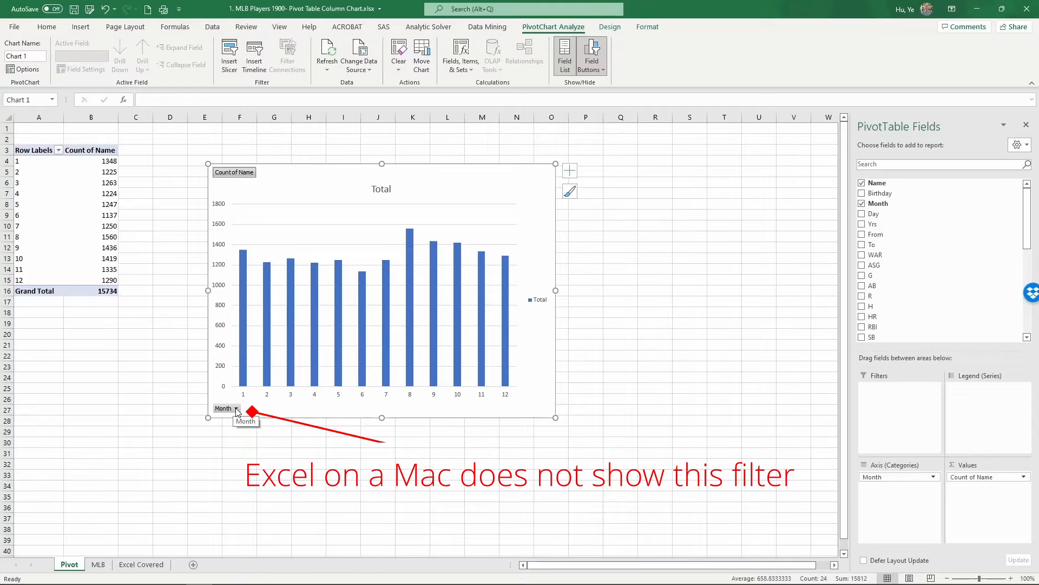
left_click(236, 410)
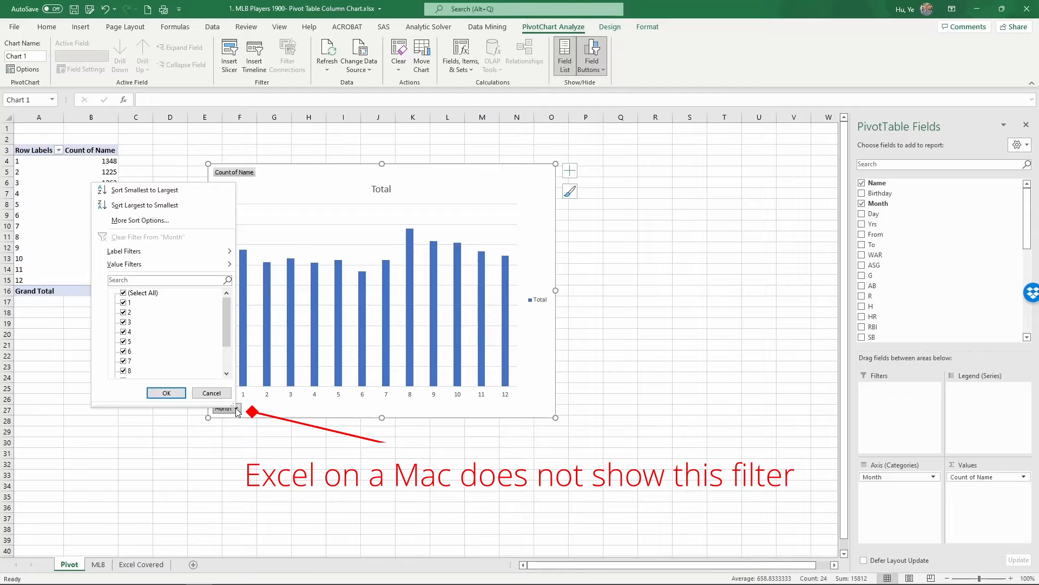
left_click(237, 410)
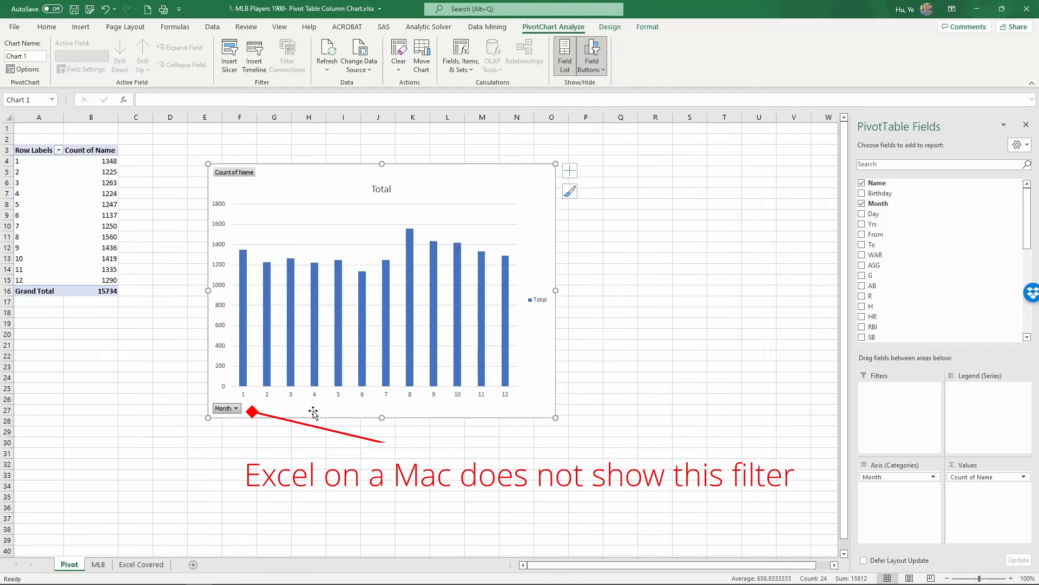
Set the chart title to "Number of MLB Players Born in Each Month".
left_click(380, 188)
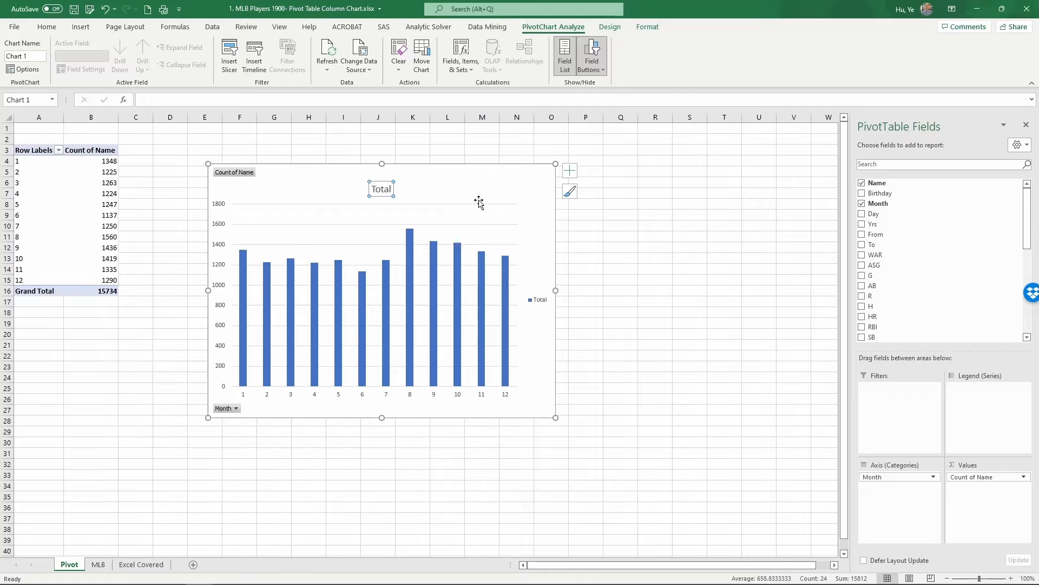
type("Numb")
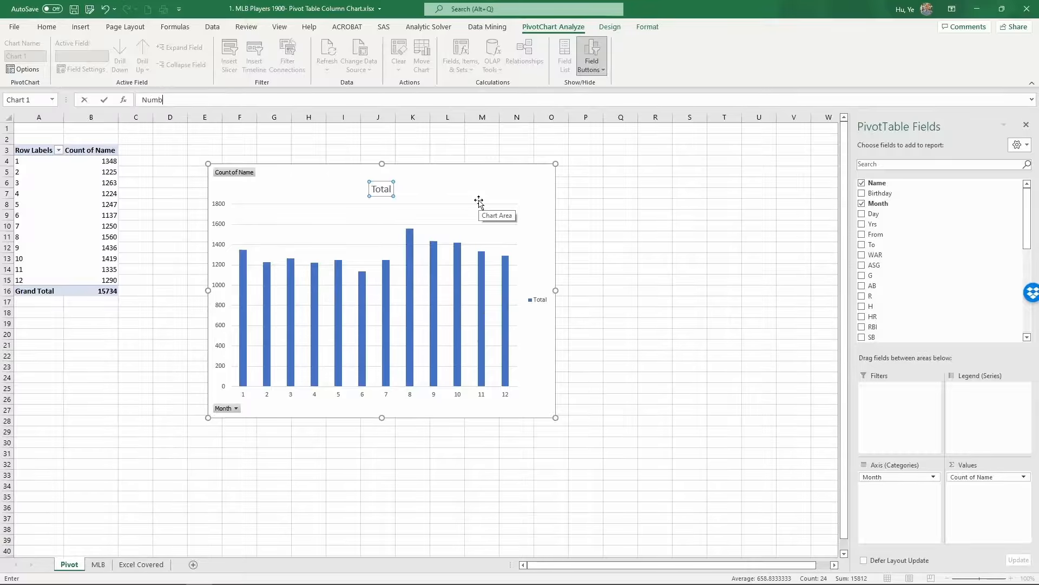
type("er of MLB Players Born in Each Month")
key("Return")
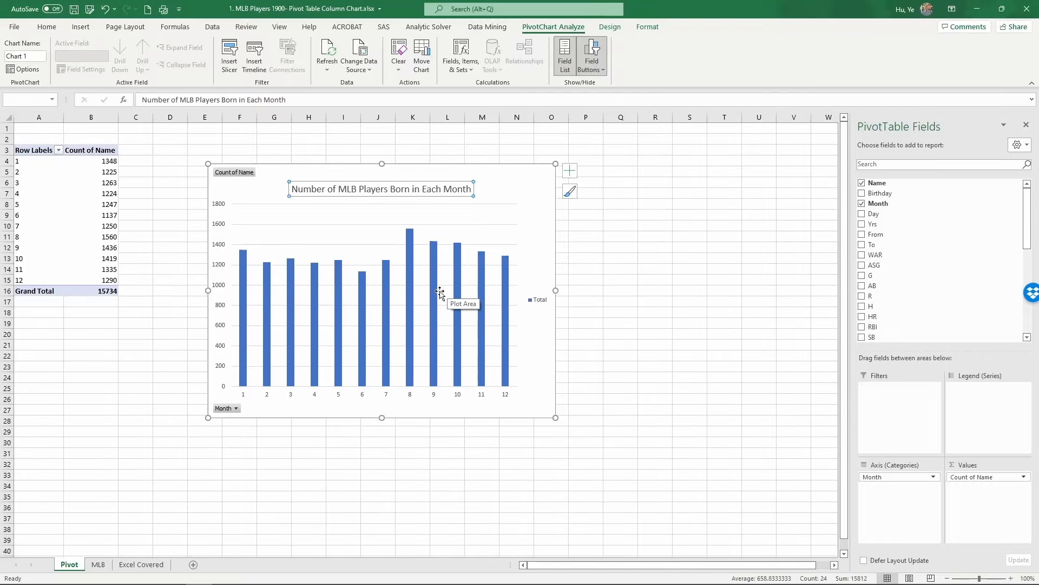
Apply Quick Layout 9 to the PivotChart to add axis titles.
left_click(611, 27)
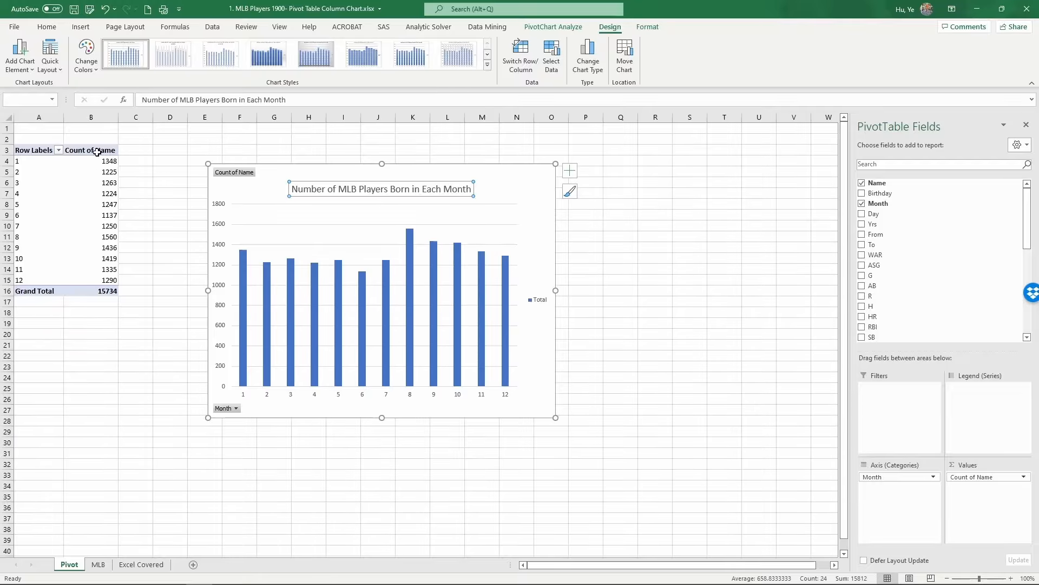
left_click(45, 58)
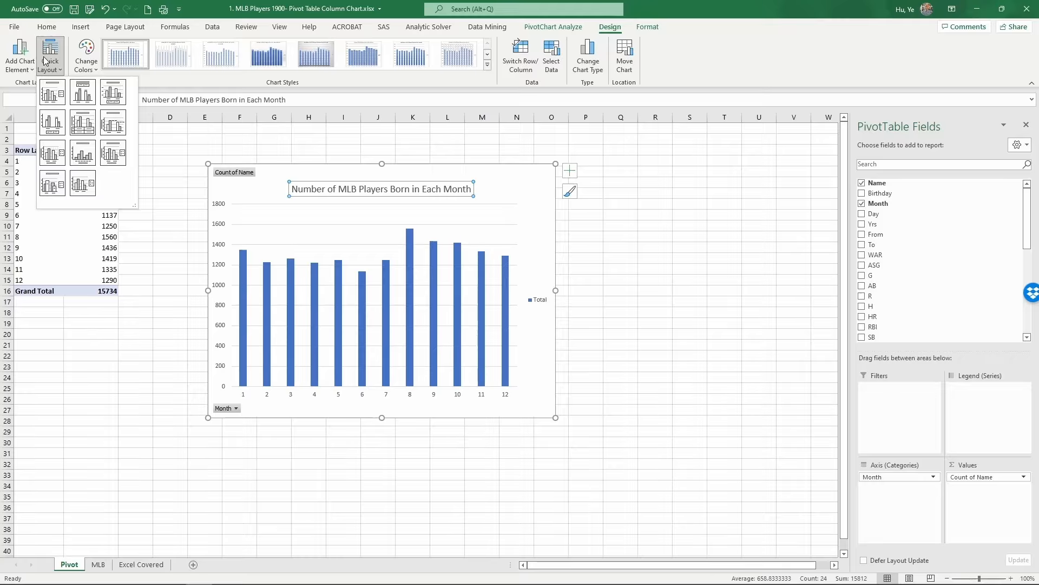
left_click(120, 157)
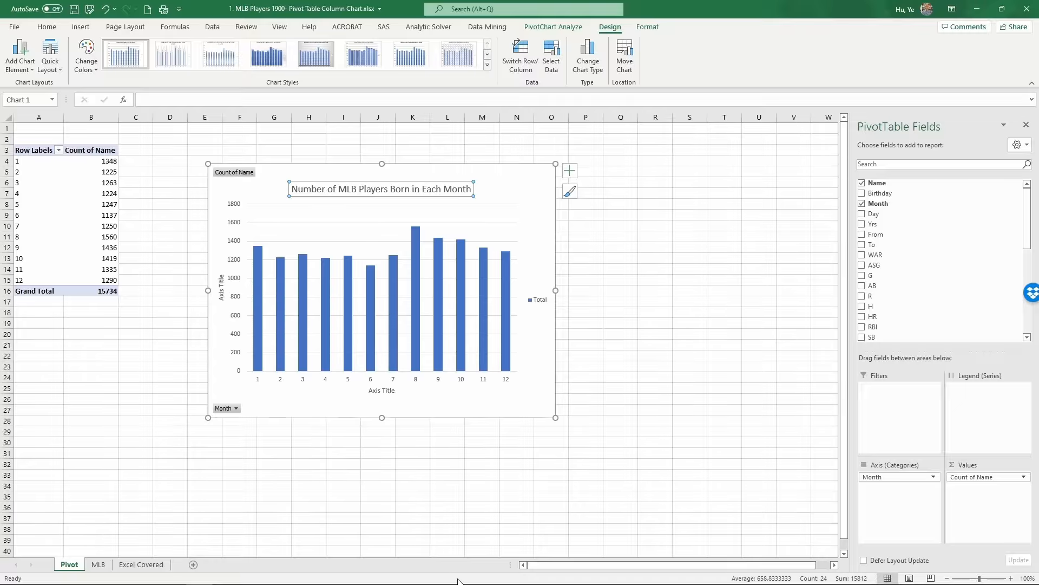
Title the horizontal axis Month and the vertical axis Number of Players.
left_click(374, 396)
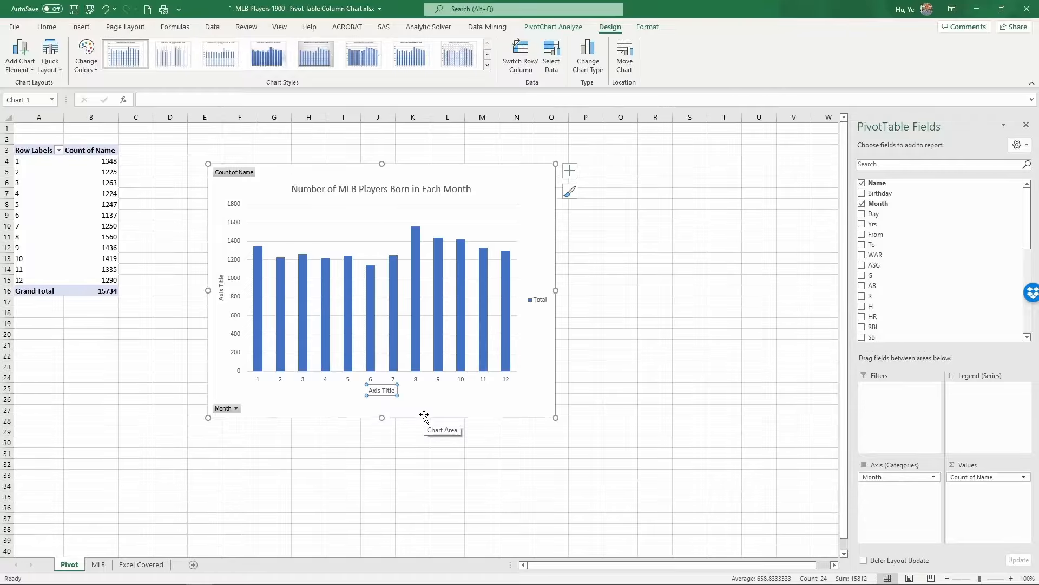
type("Month")
key("Return")
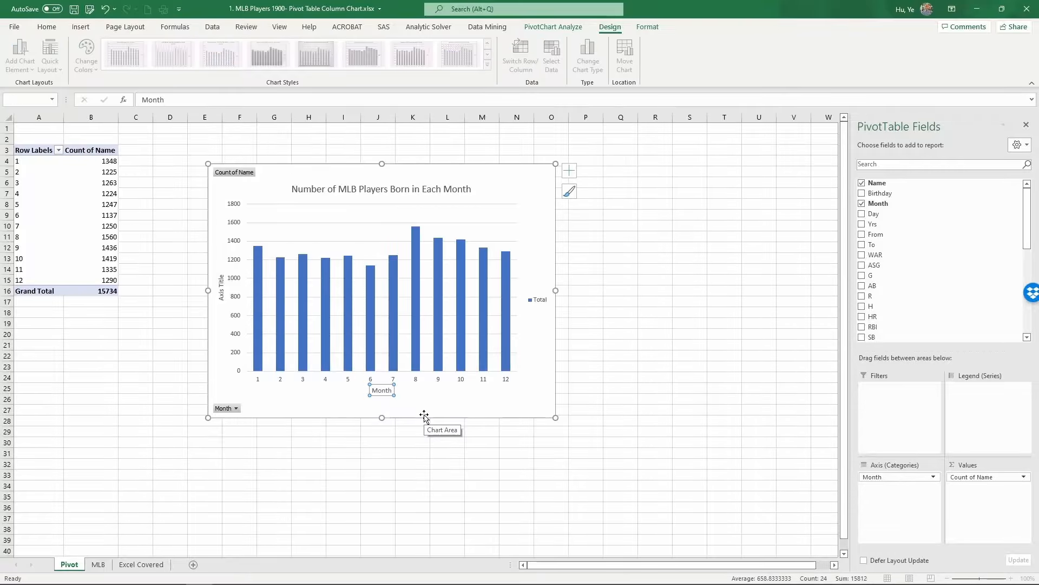
left_click(221, 288)
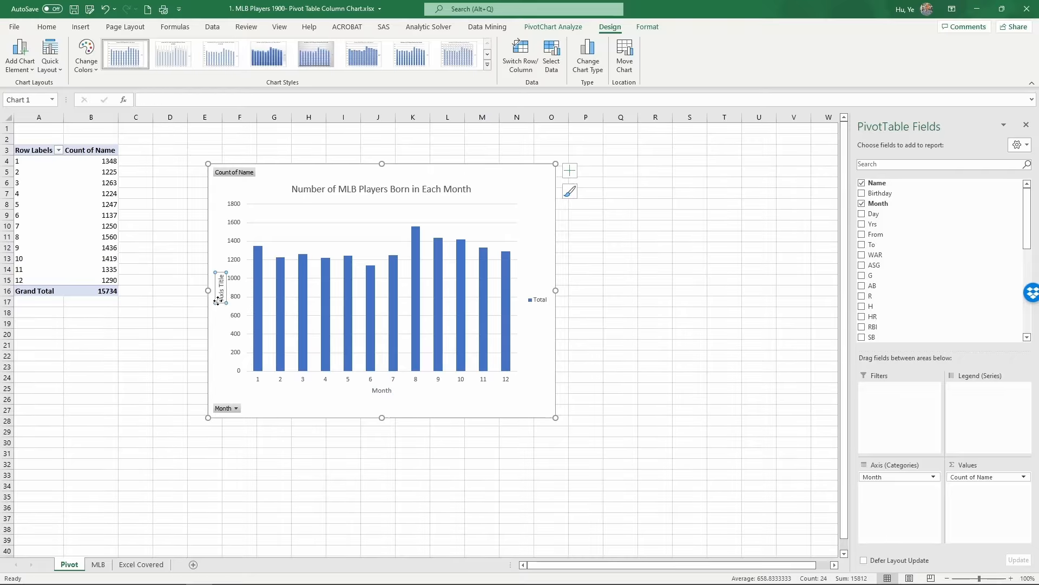
type("N")
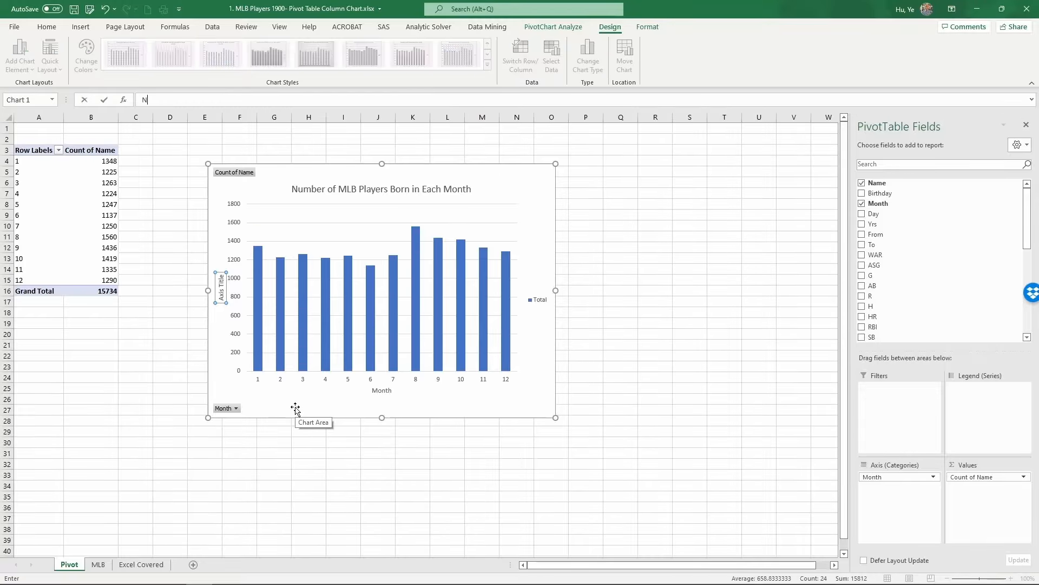
type("umber of Players")
key("Return")
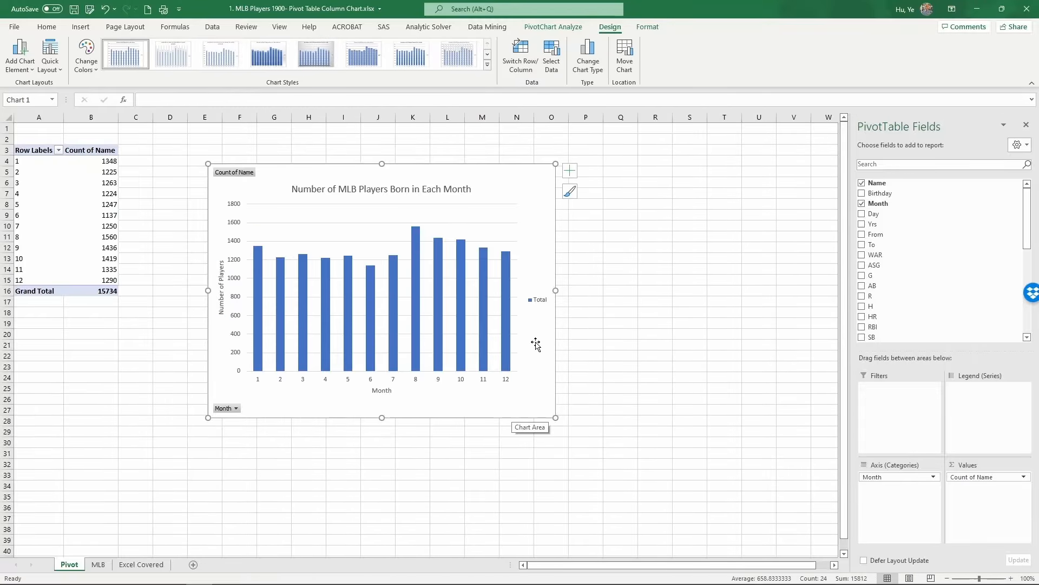
Delete the chart legend.
left_click(538, 300)
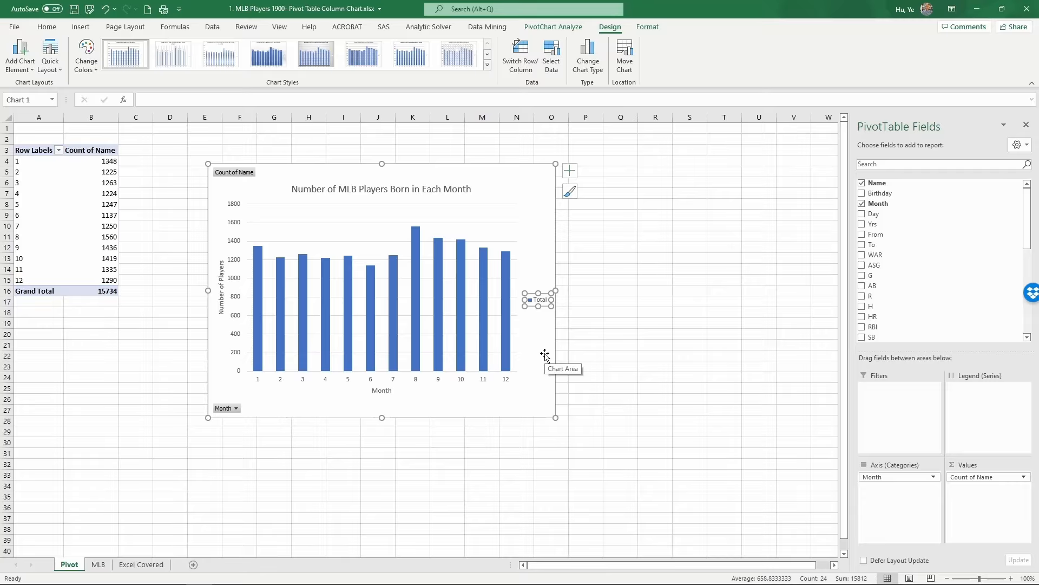
key("Delete")
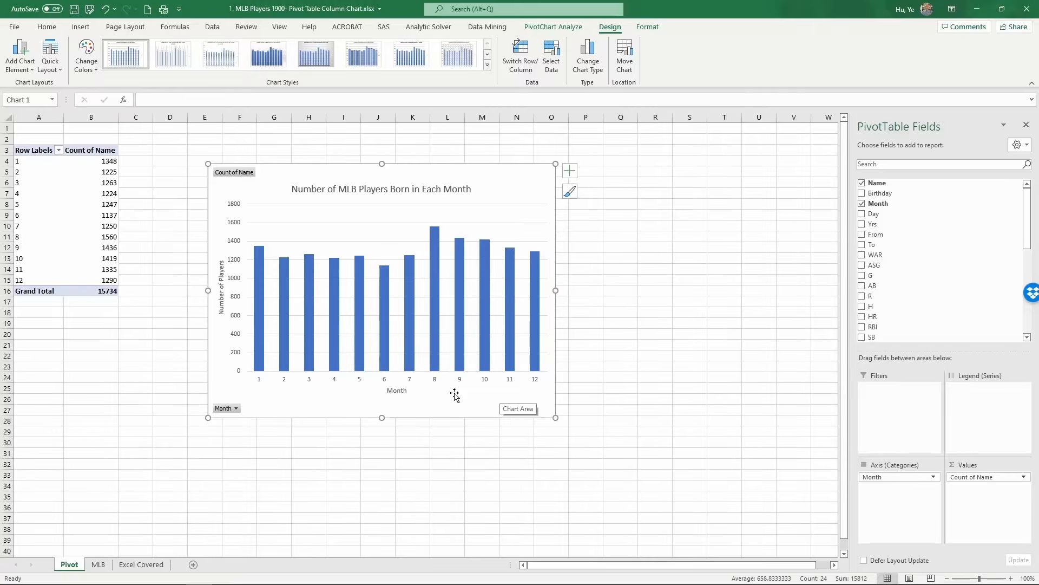
Fill the month 8 column alone with Green, Accent 6 to highlight it.
left_click(433, 336)
left_click(433, 338)
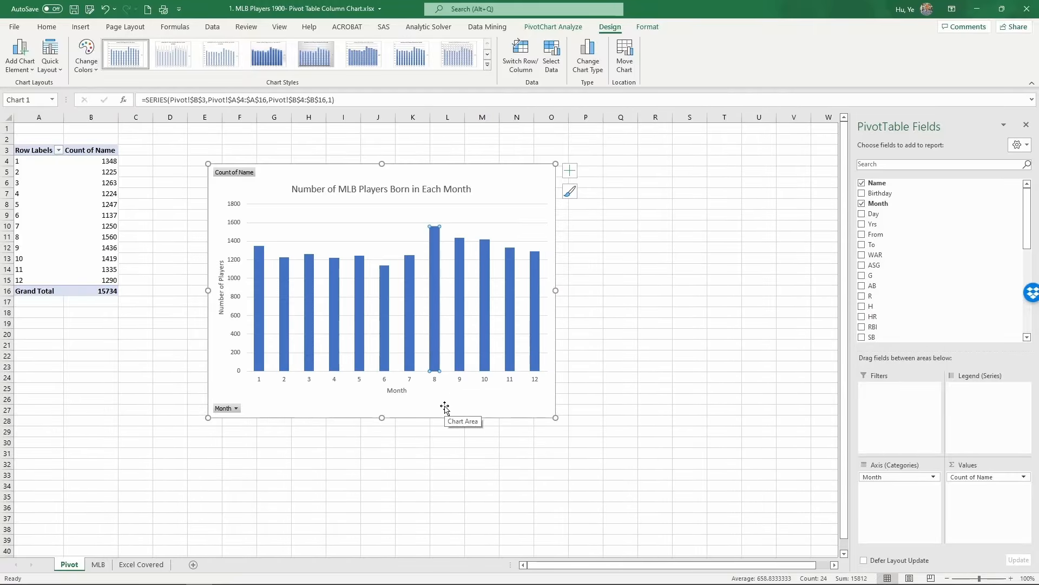
double_click(432, 350)
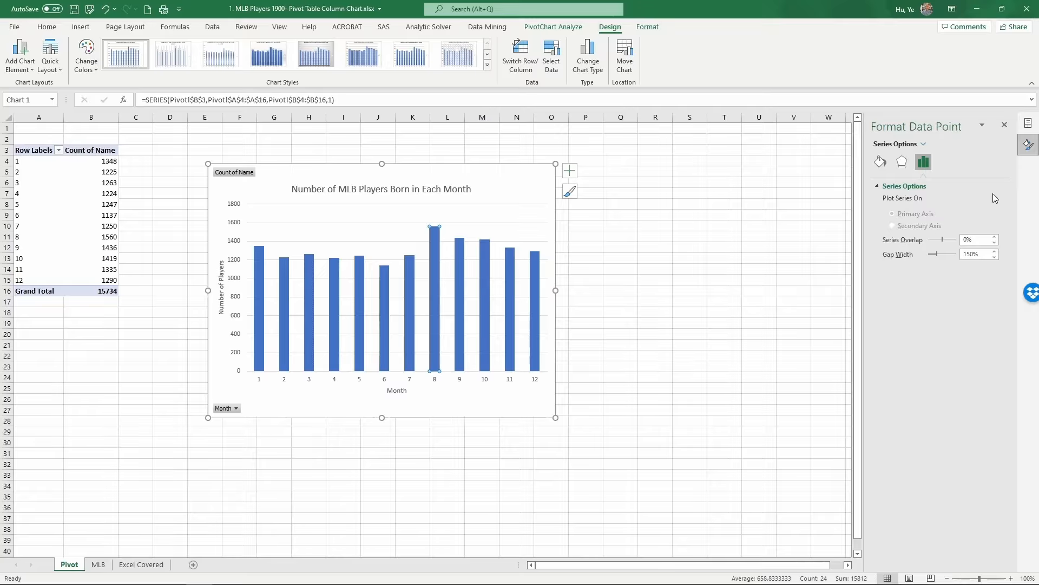
left_click(881, 164)
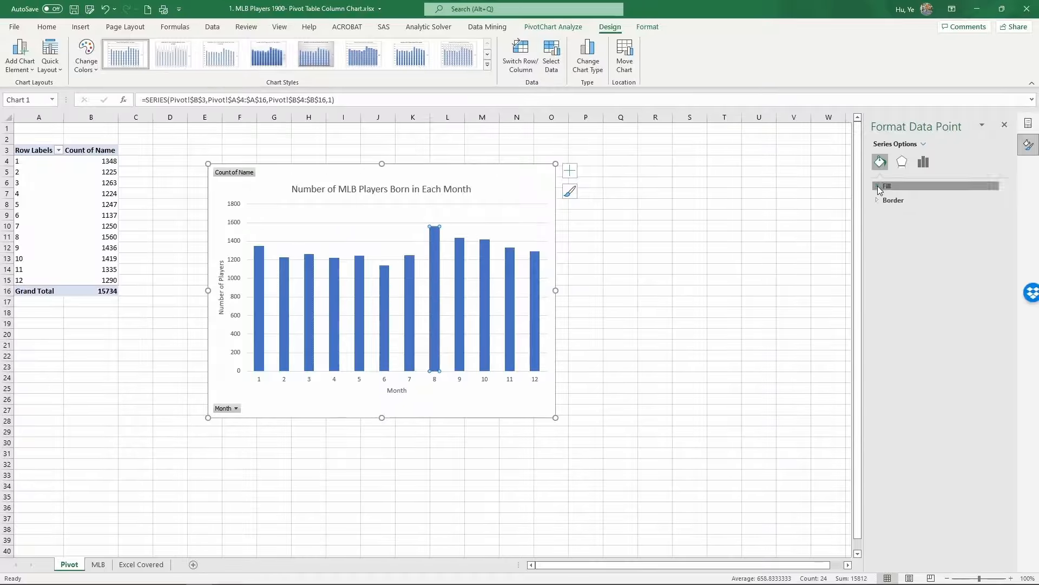
left_click(881, 186)
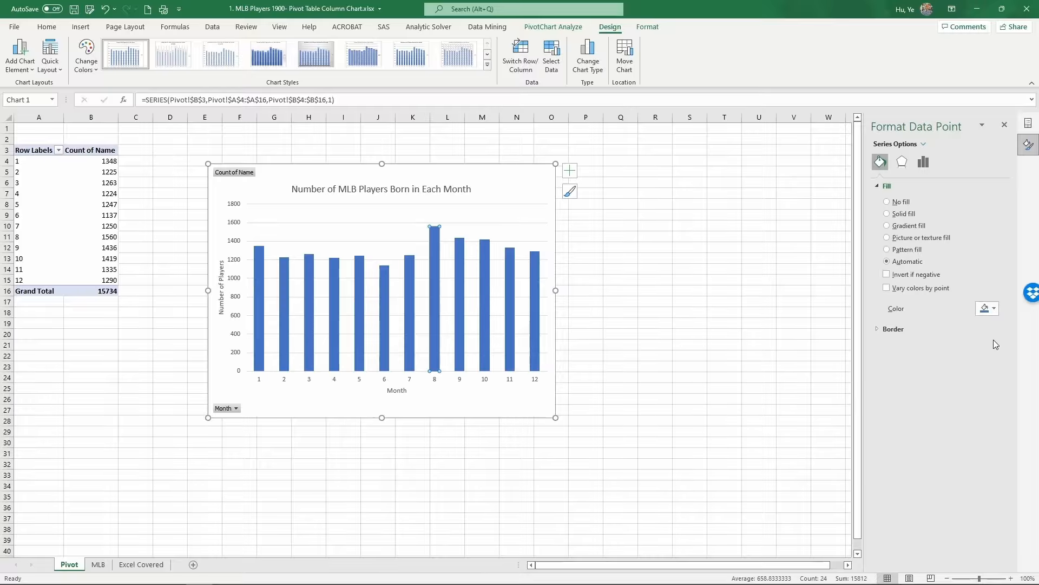
left_click(995, 309)
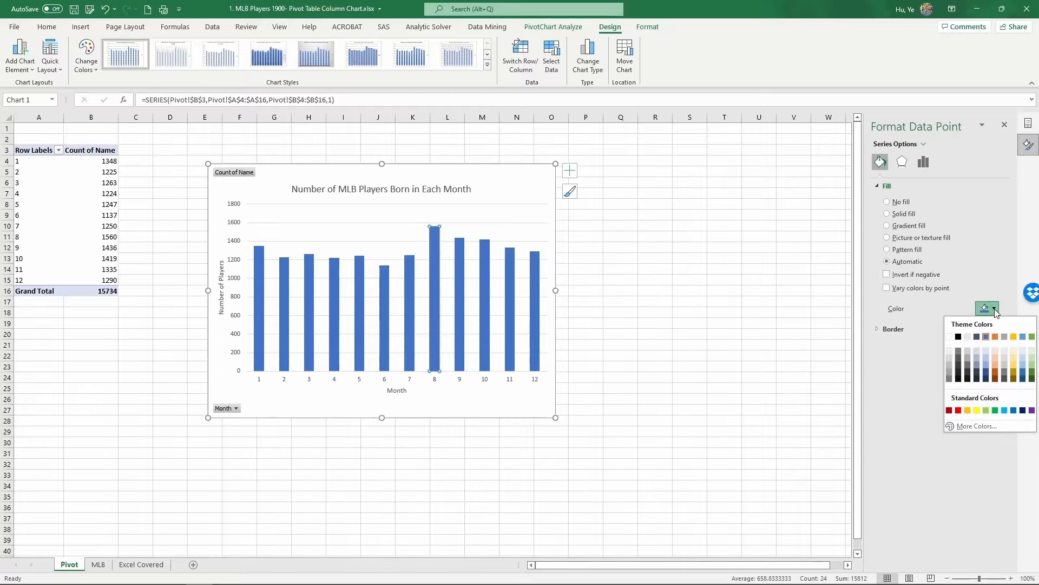
left_click(1032, 337)
left_click(449, 409)
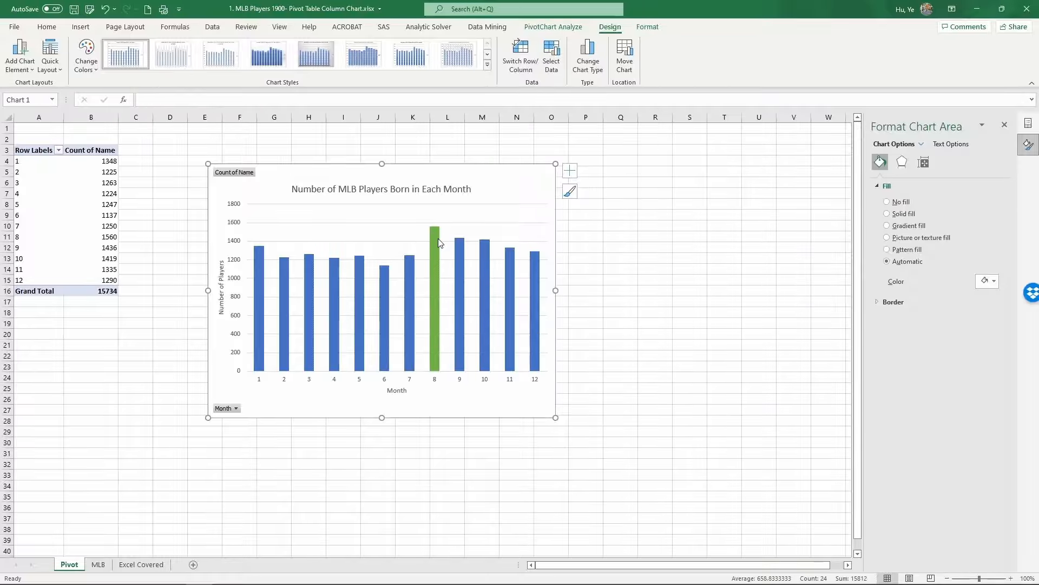
Add the From field to the PivotTable's filters area.
mouse_move(439, 242)
key("ctrl+Page_Down")
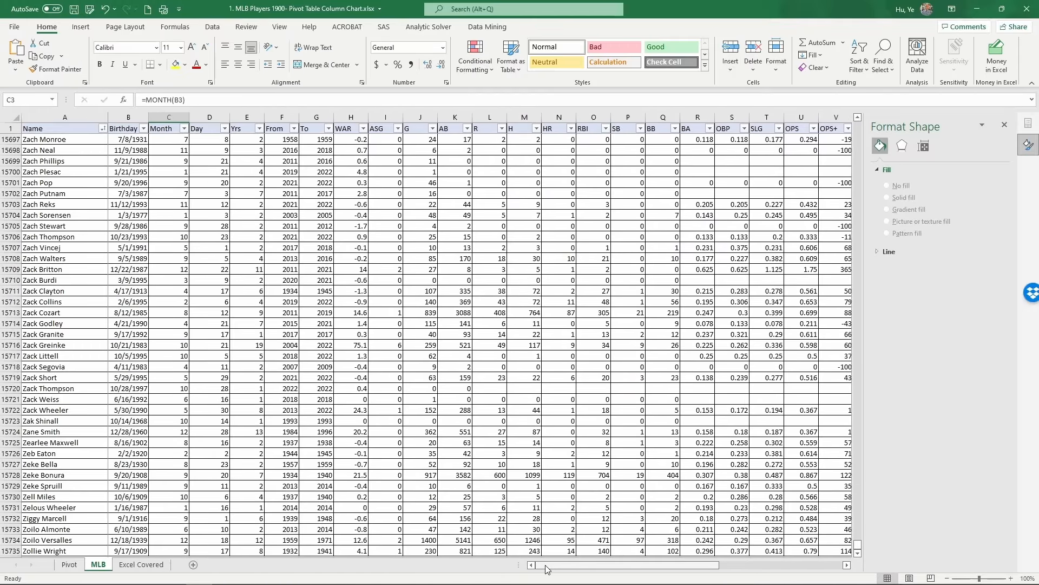
scroll(424, 464, "up", 12)
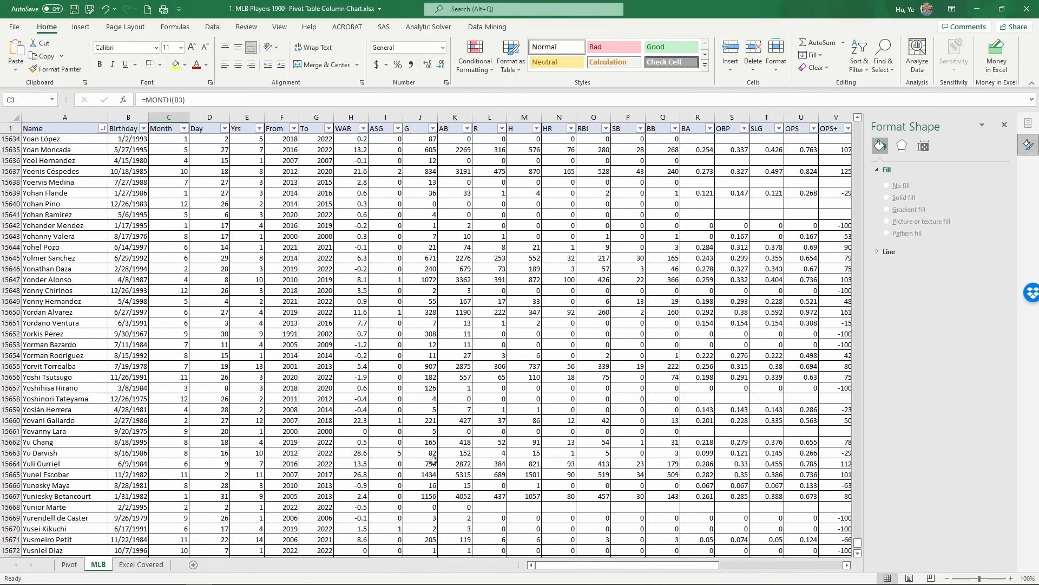
left_click(209, 139)
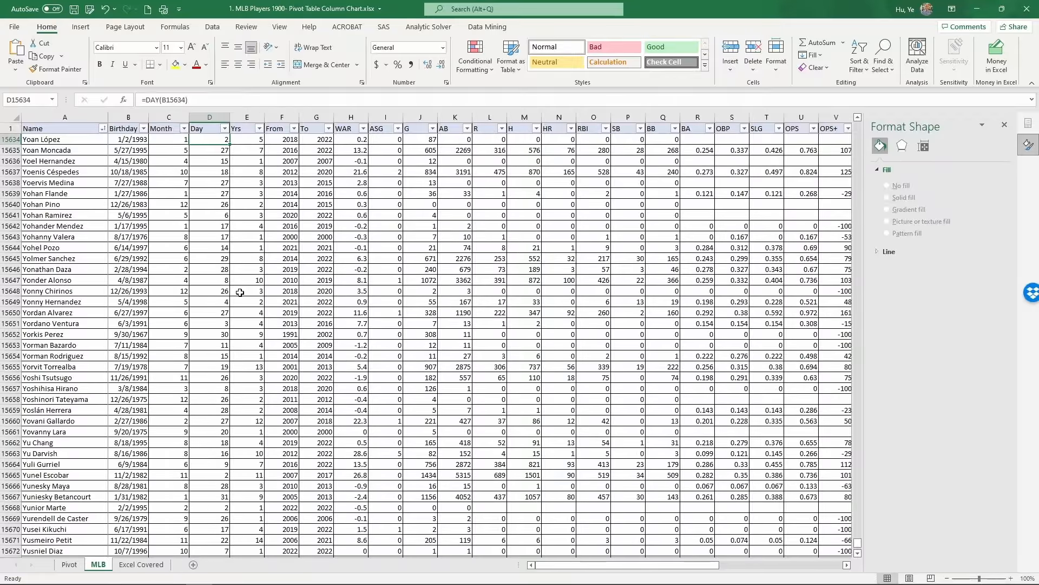
key("ctrl+Page_Up")
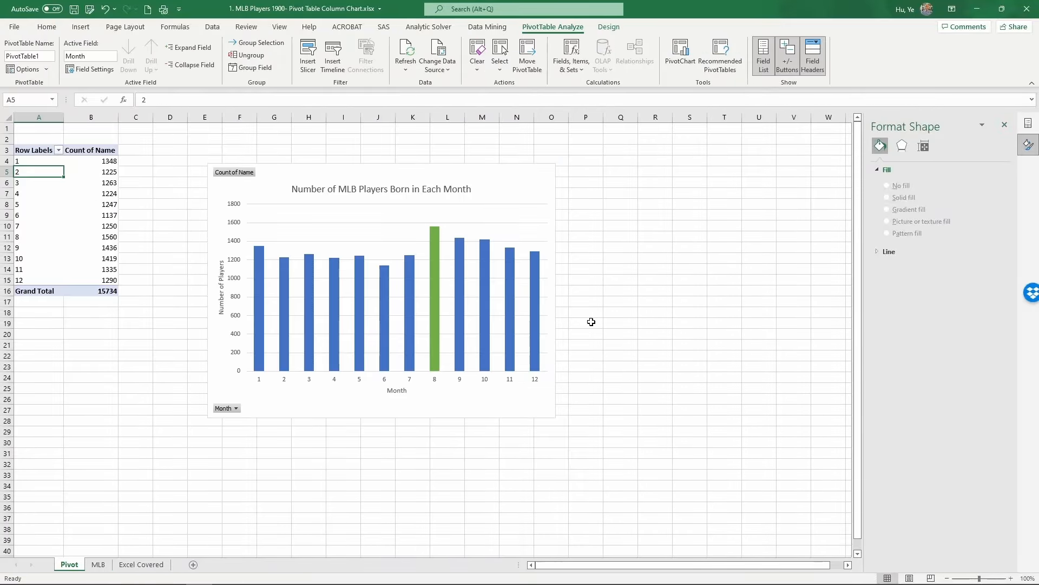
left_click(1005, 126)
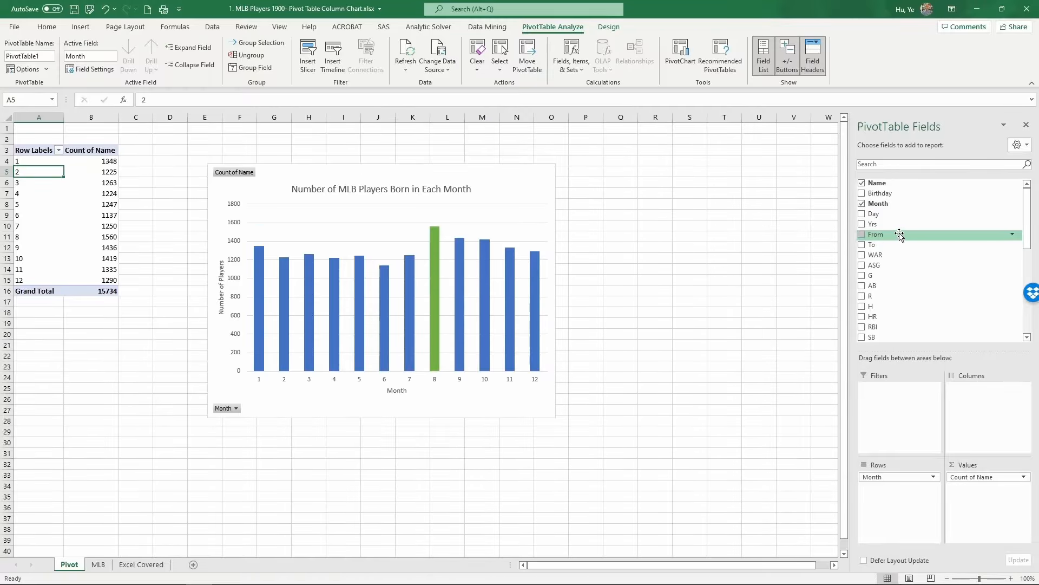
left_click_drag(900, 236, 894, 389)
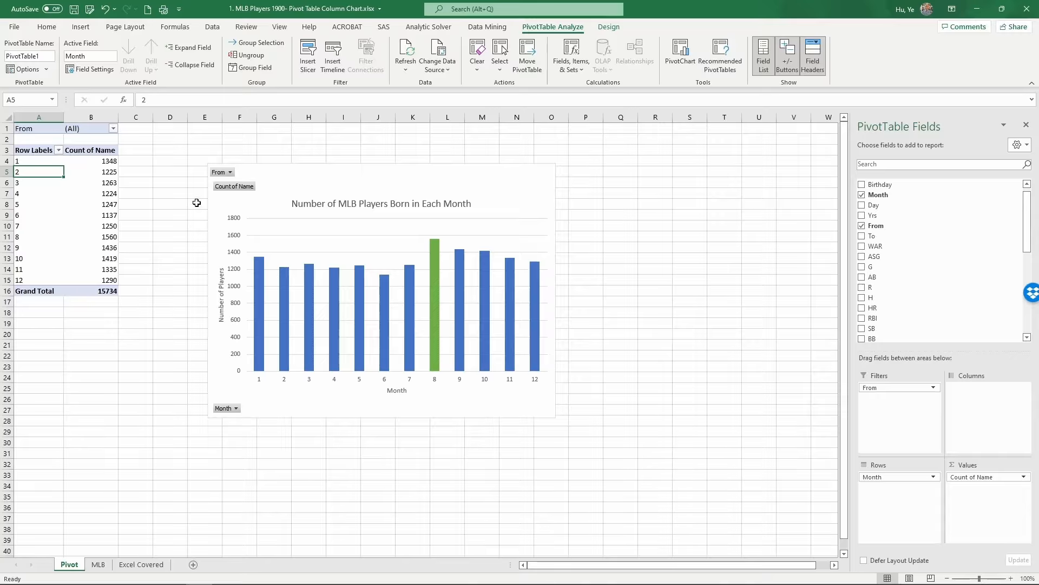
left_click(42, 131)
left_click_drag(43, 131, 89, 130)
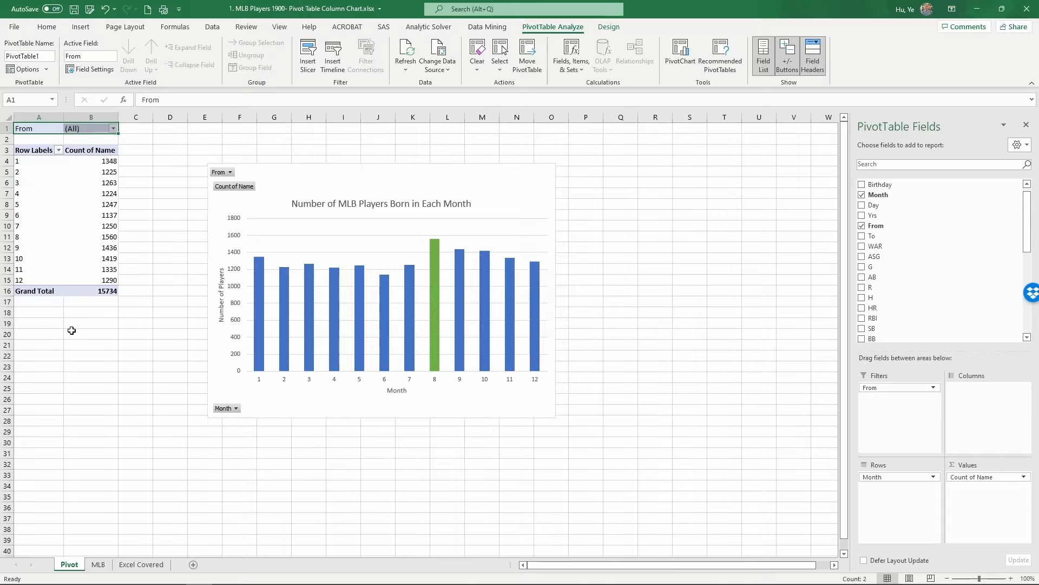
left_click(65, 225)
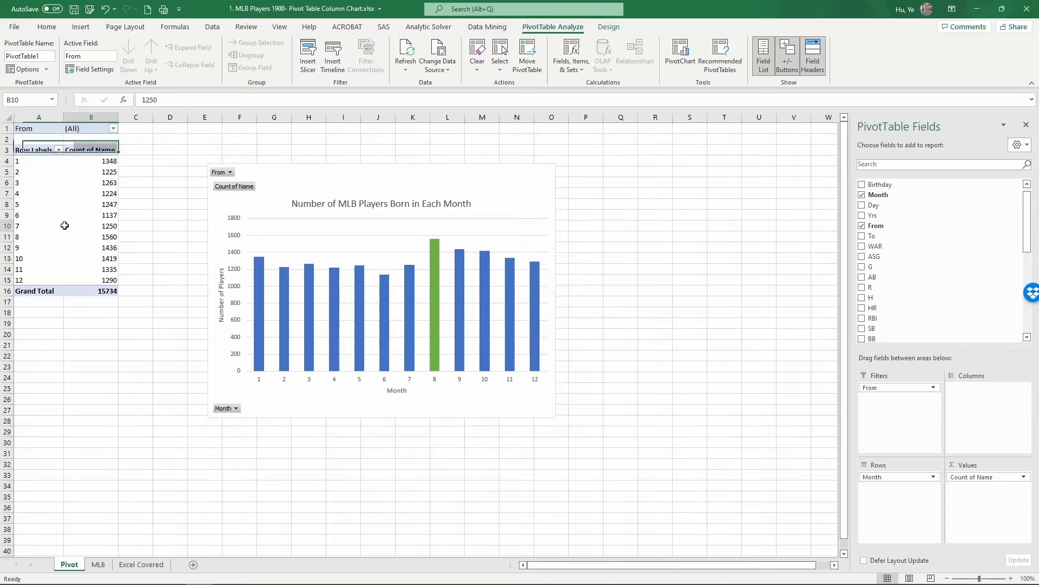
Filter the From field to multiple selected years from 2000 onward.
left_click(113, 129)
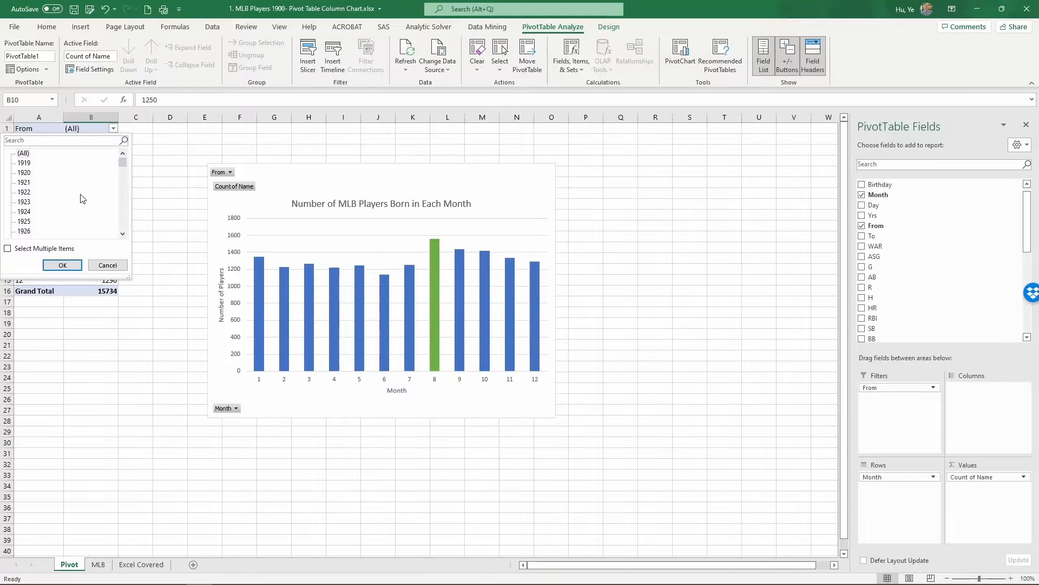
left_click(8, 250)
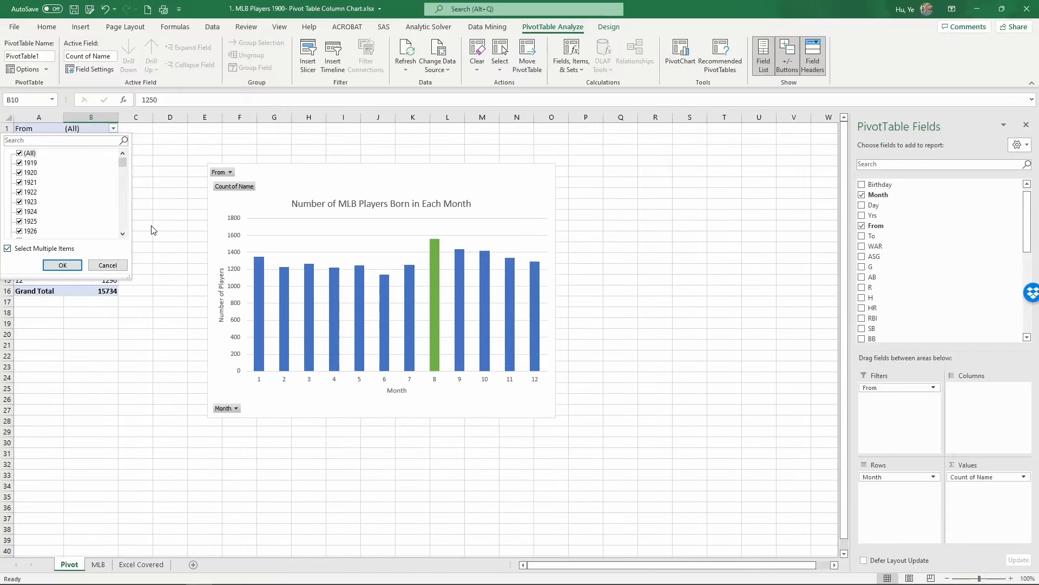
left_click(19, 153)
left_click_drag(124, 160, 123, 215)
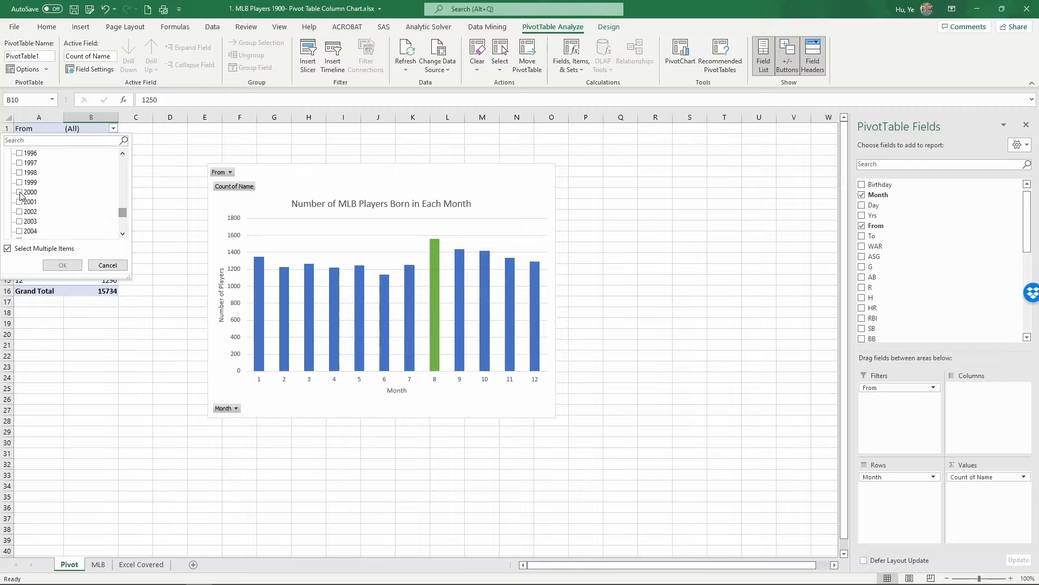
left_click(19, 192)
left_click(19, 202)
left_click(20, 212)
left_click(19, 222)
left_click(19, 231)
left_click(122, 237)
left_click(122, 237)
left_click(122, 238)
left_click(123, 237)
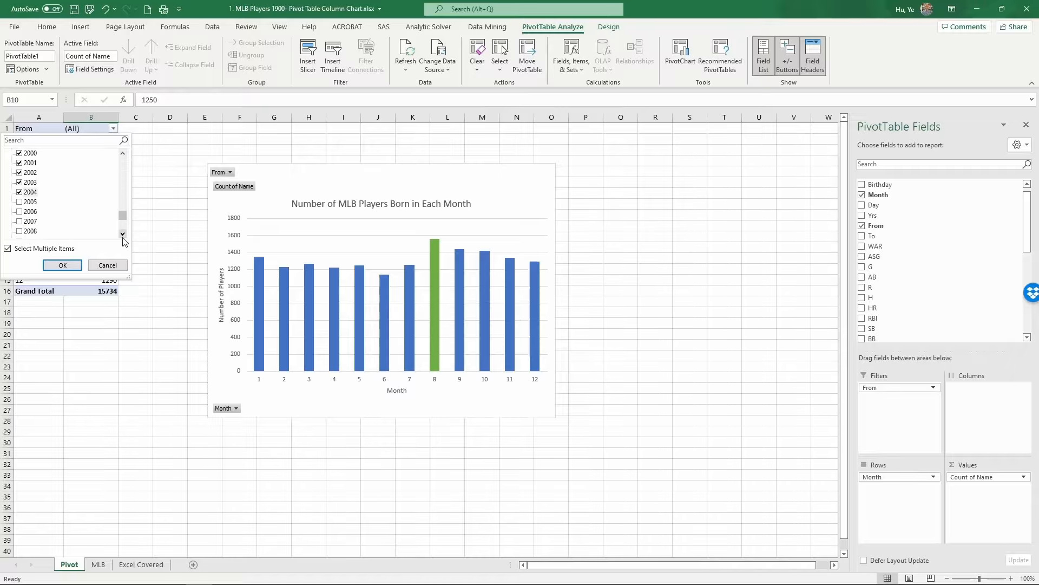
left_click(122, 237)
left_click(122, 237)
scroll(28, 163, "up", 1)
left_click(19, 165)
left_click(20, 164)
left_click(19, 172)
left_click(19, 182)
left_click(19, 192)
left_click(19, 202)
left_click(19, 211)
left_click(19, 221)
left_click(19, 222)
left_click(19, 221)
left_click(19, 221)
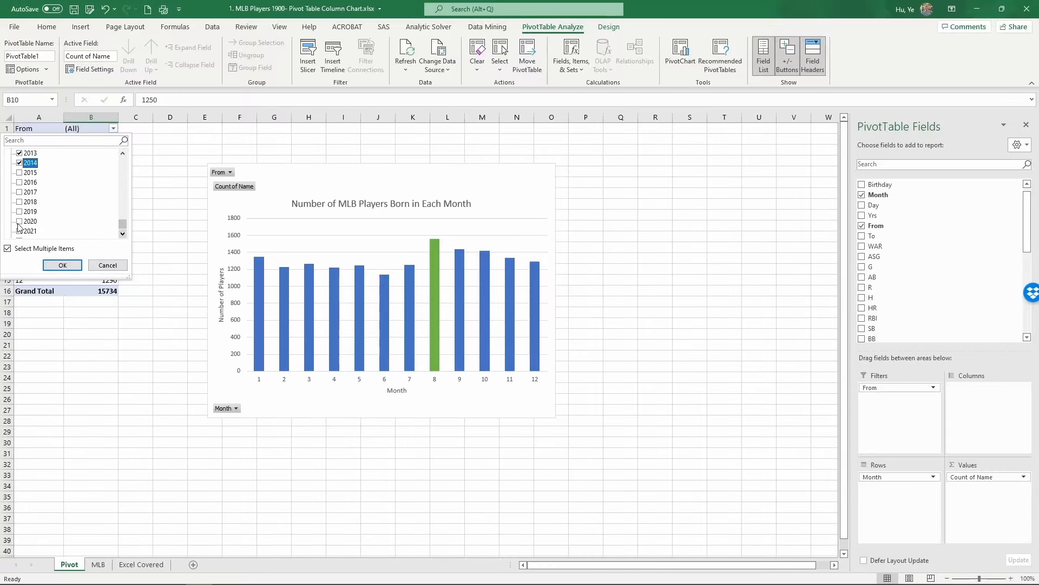
left_click(20, 192)
left_click(19, 182)
left_click(20, 192)
left_click(19, 202)
left_click(20, 212)
left_click(20, 221)
left_click(20, 222)
left_click(19, 231)
left_click(59, 265)
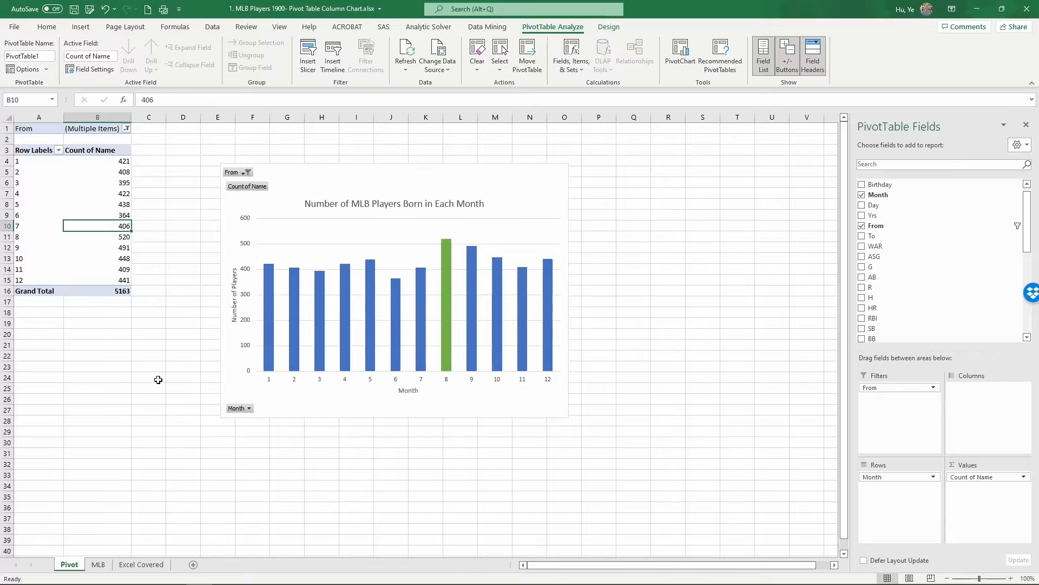
Switch to the MLB data sheet.
left_click(99, 568)
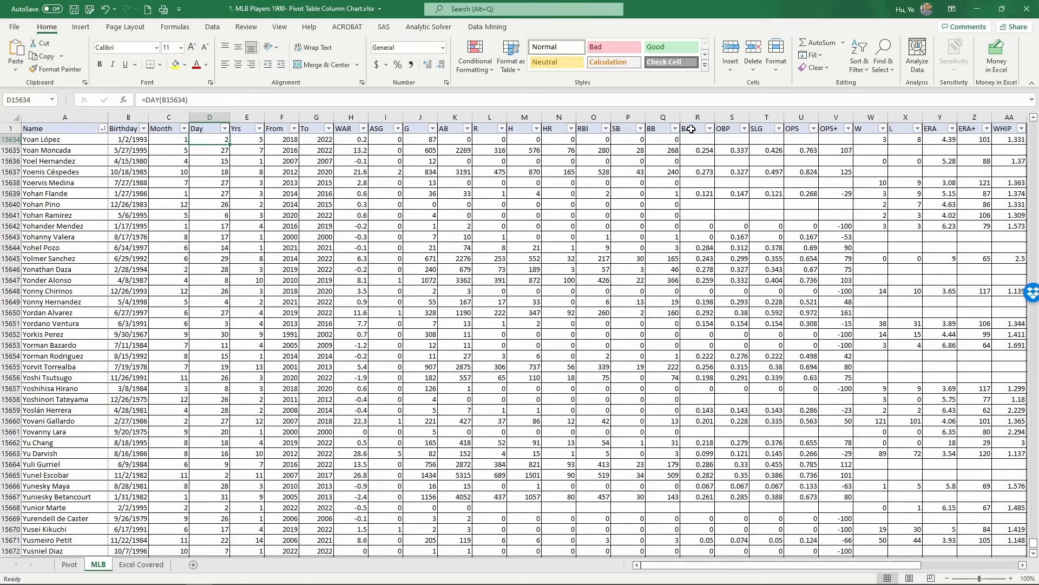
Examine the BA and OBP columns of the player data.
left_click_drag(691, 129, 724, 128)
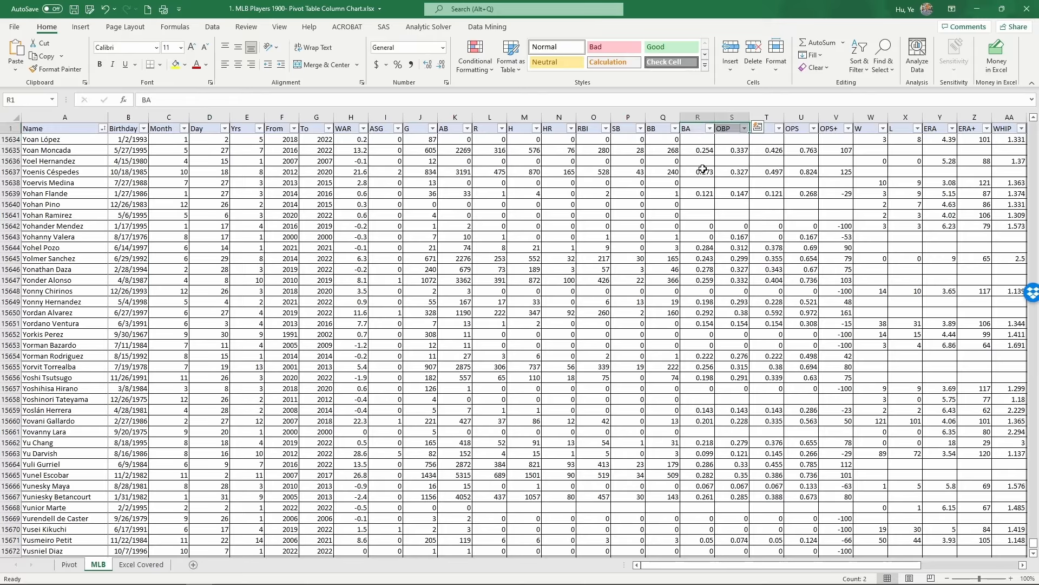
left_click(695, 129)
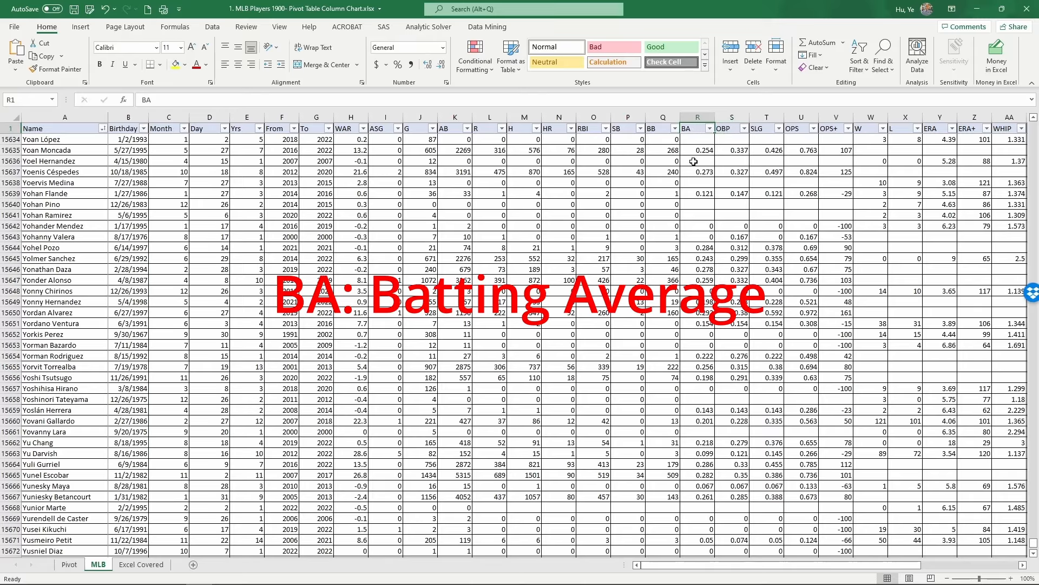
left_click(727, 127)
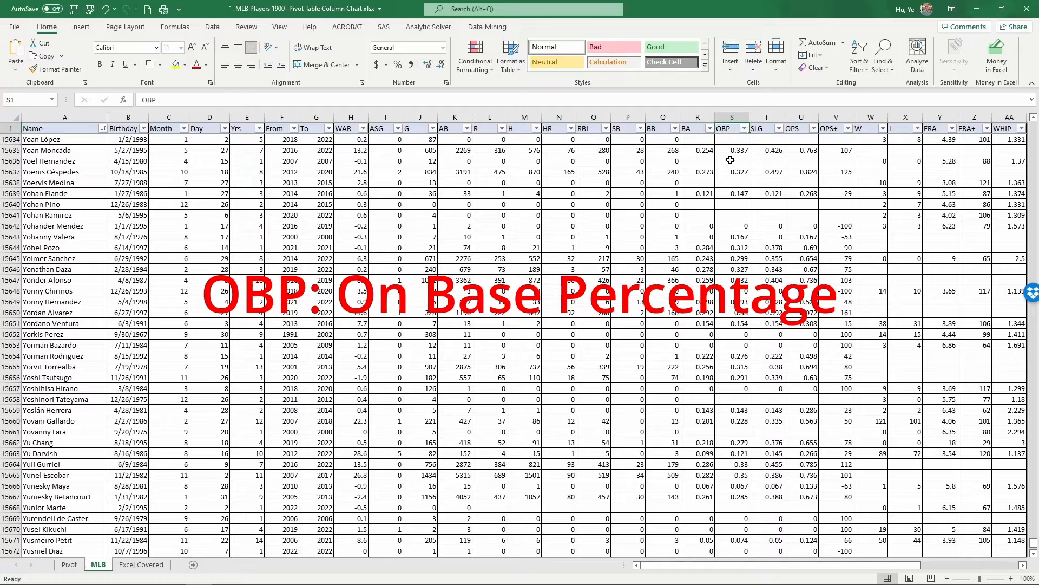
left_click_drag(697, 117, 731, 117)
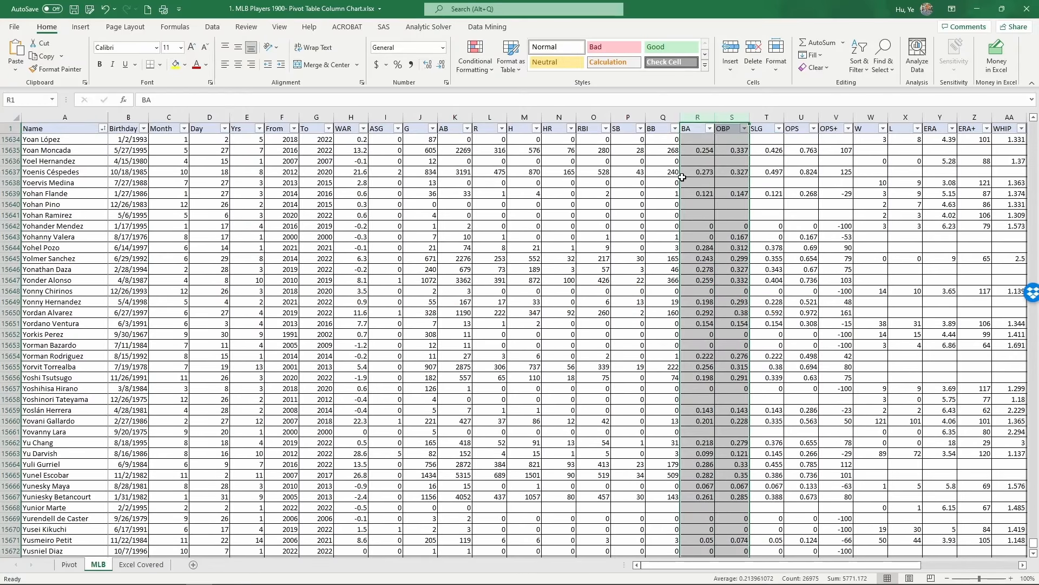
left_click(700, 141)
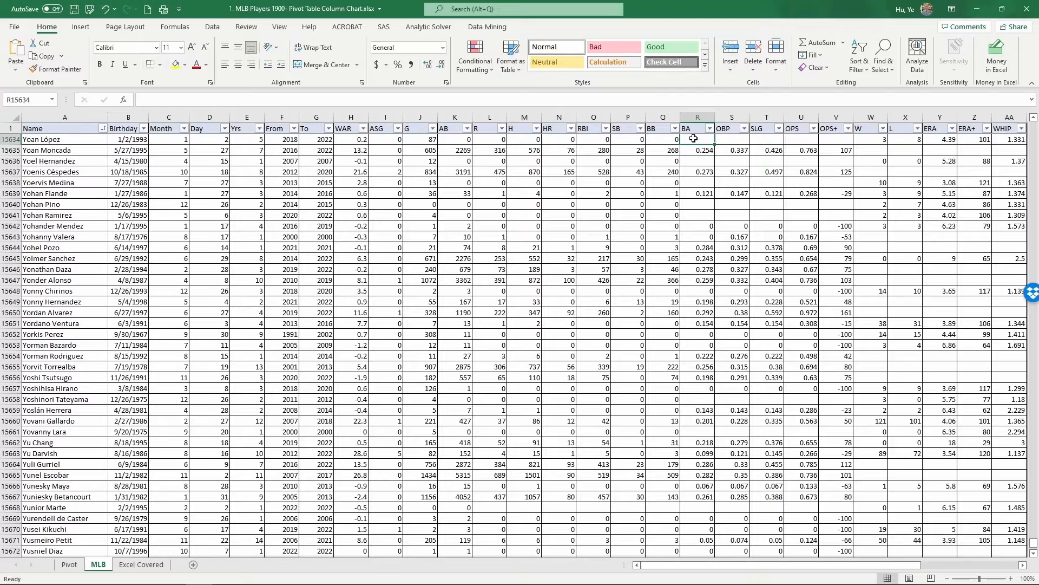
left_click_drag(694, 138, 720, 135)
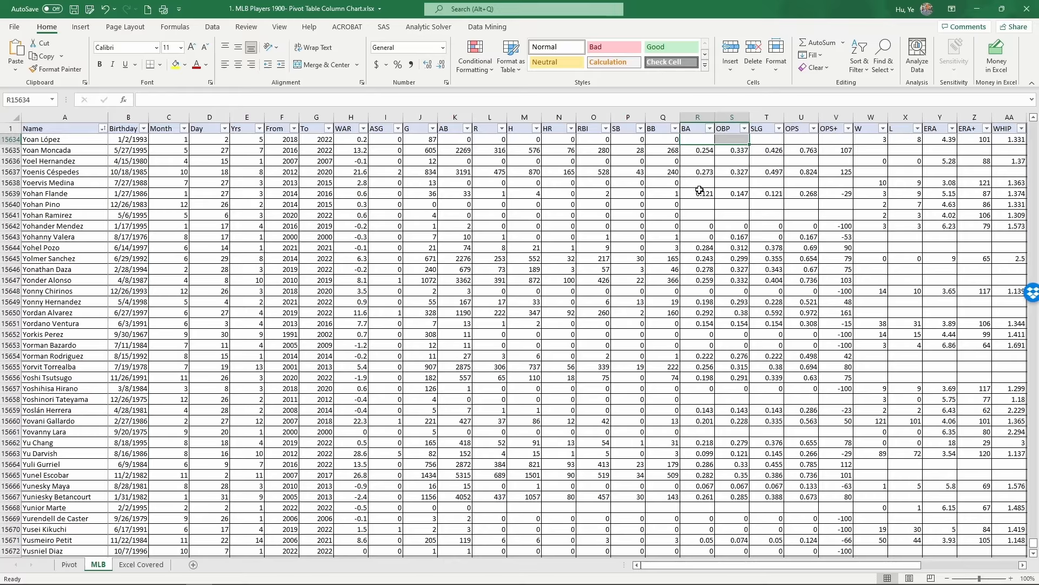
left_click(701, 139)
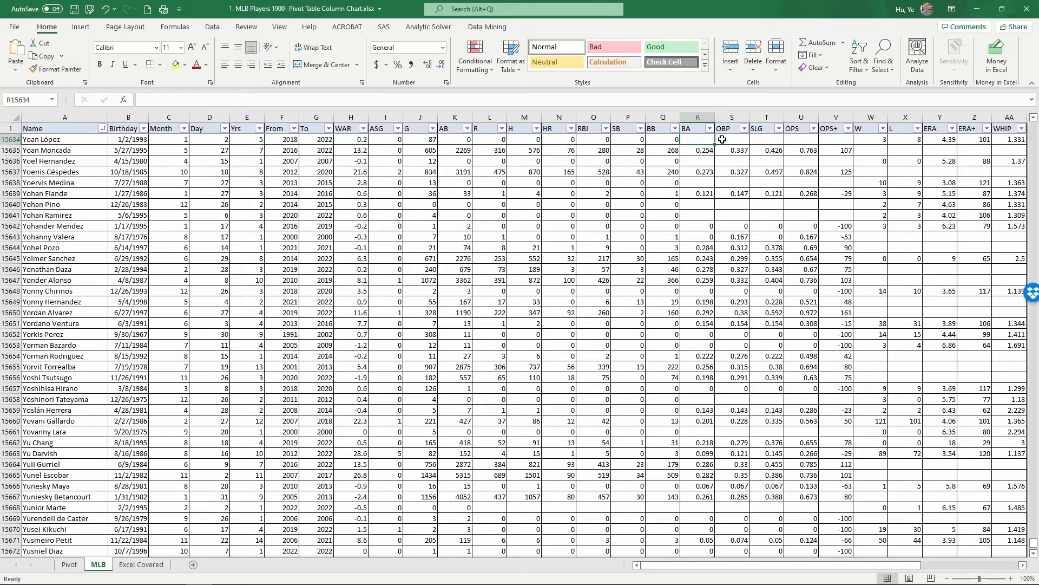
Filter the From column to show debut years between 2000 and 2010.
left_click(295, 129)
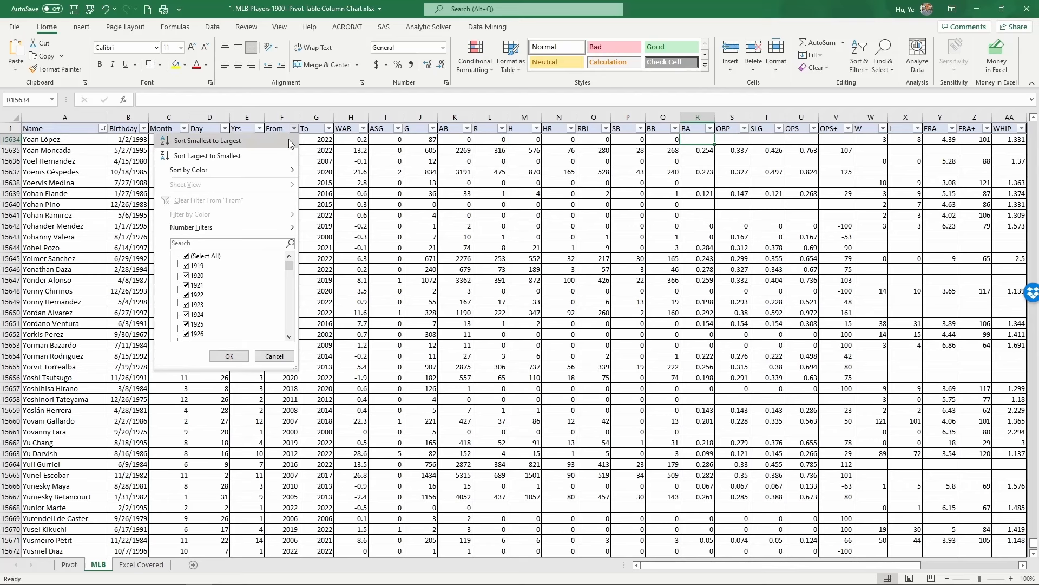
mouse_move(279, 234)
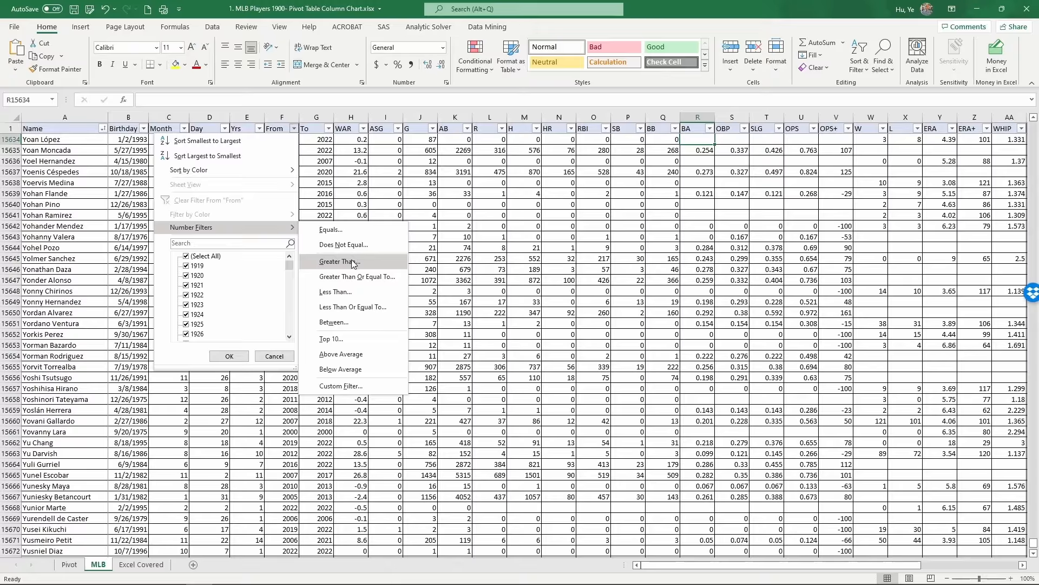
left_click(346, 323)
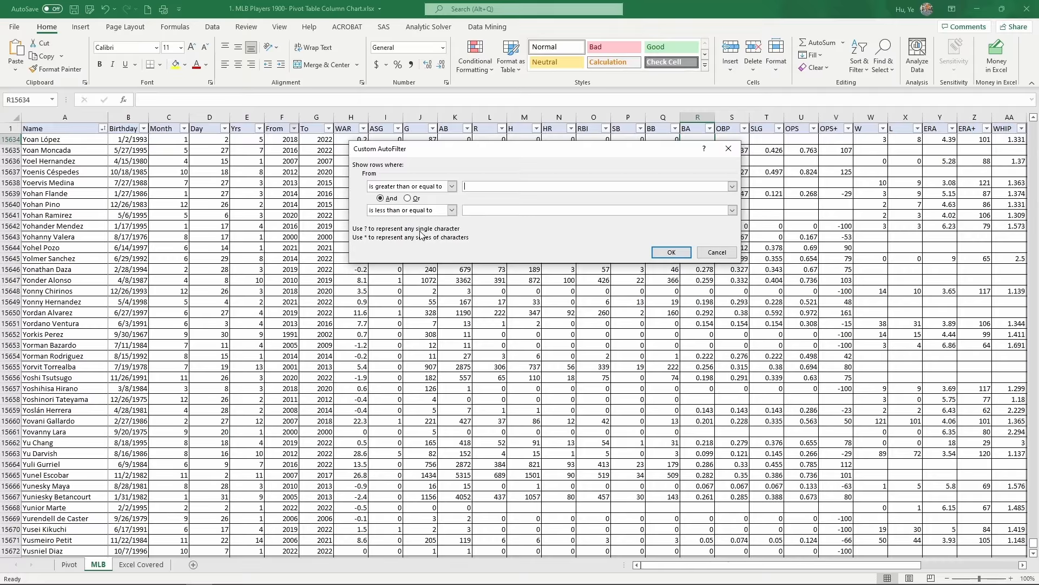
type("2000")
type("2010")
left_click(667, 251)
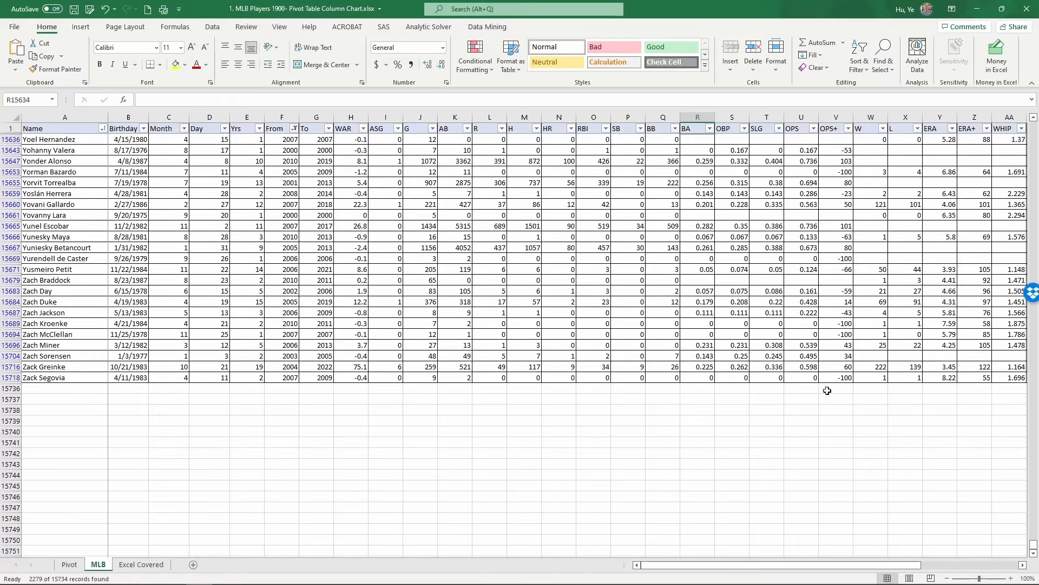
Filter the AB column to rows greater than or equal to 100.
left_click_drag(1033, 544, 1033, 124)
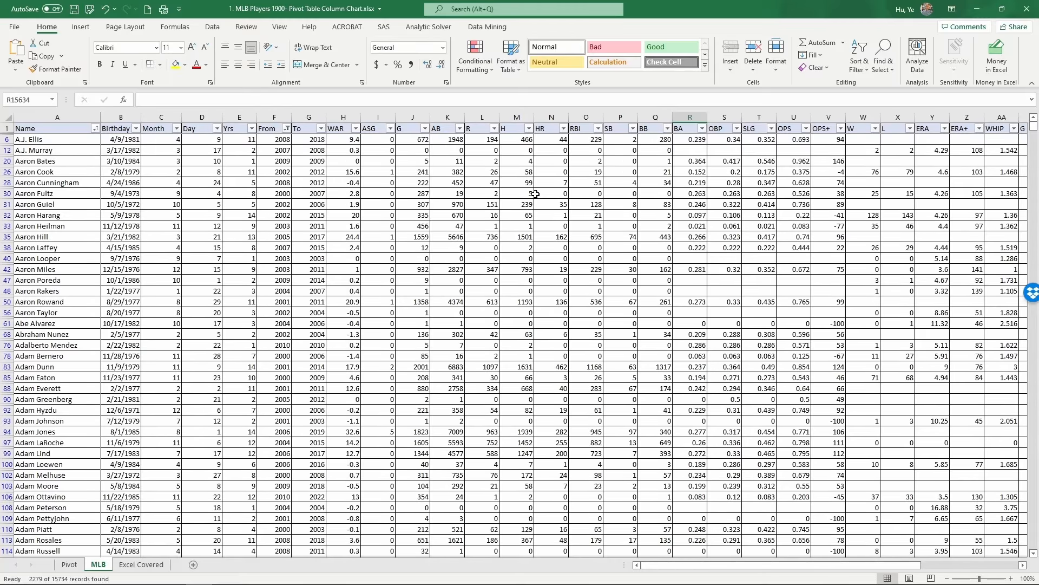
left_click(445, 150)
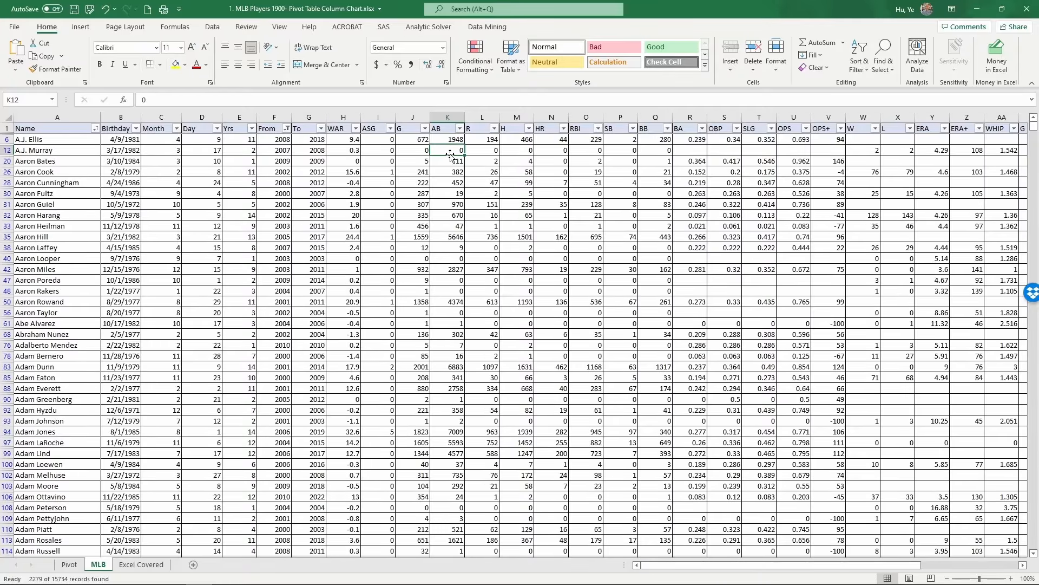
left_click(459, 129)
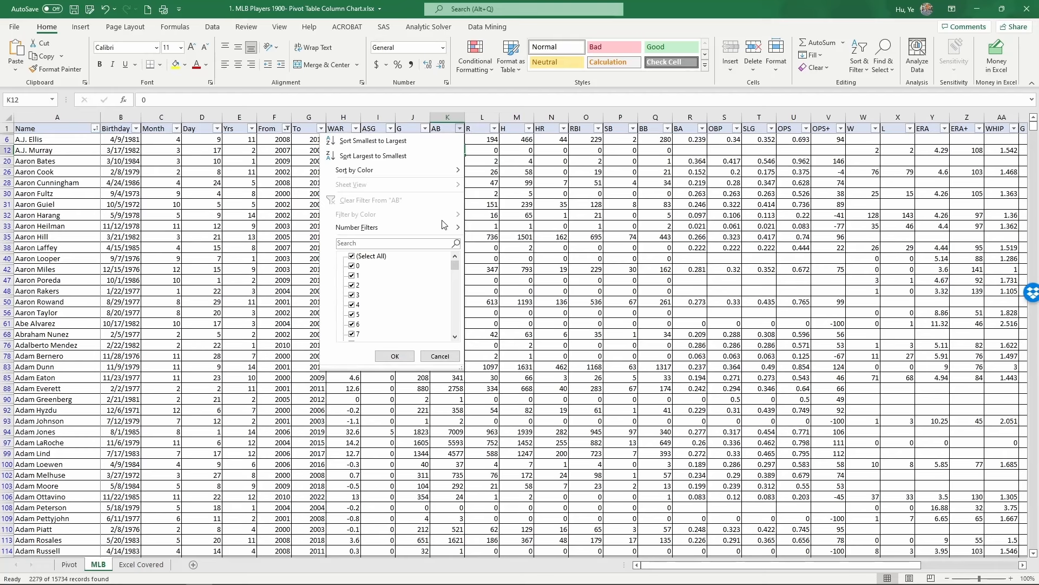
mouse_move(441, 228)
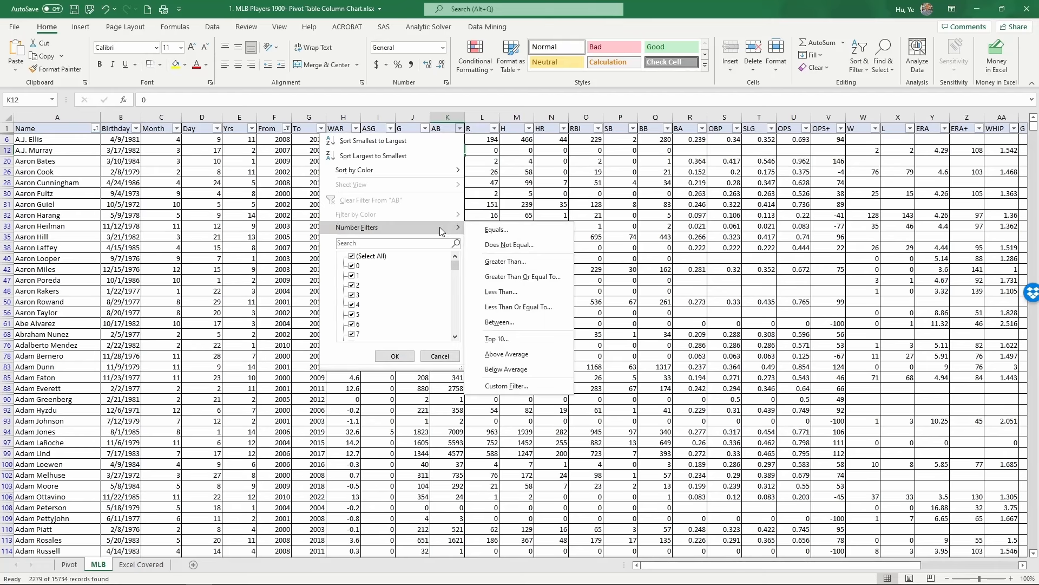
left_click(517, 277)
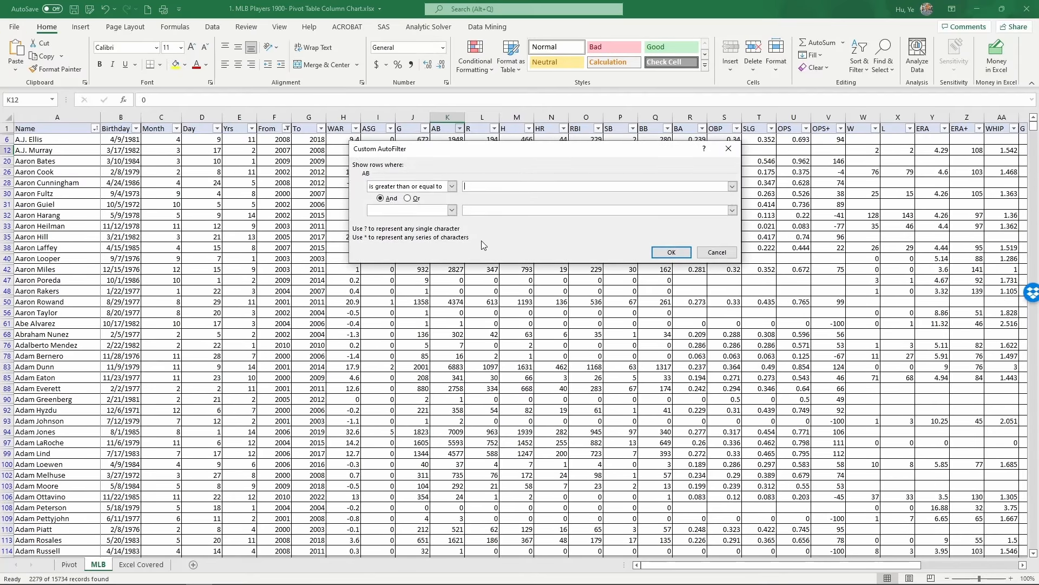
type("100")
left_click(672, 252)
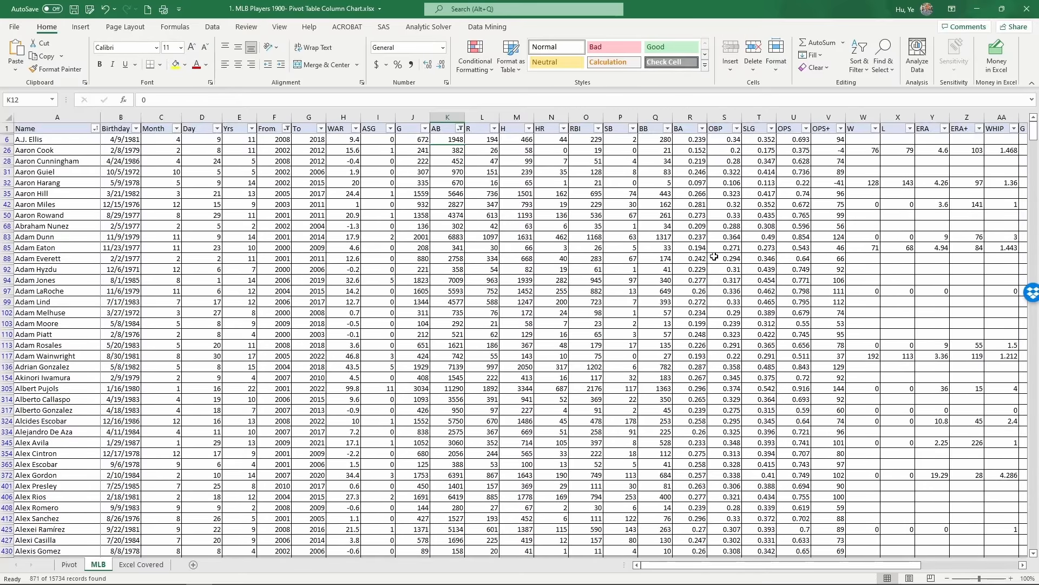
Insert a scatter chart of the BA and OBP columns and enlarge it over the data.
left_click_drag(685, 117, 710, 117)
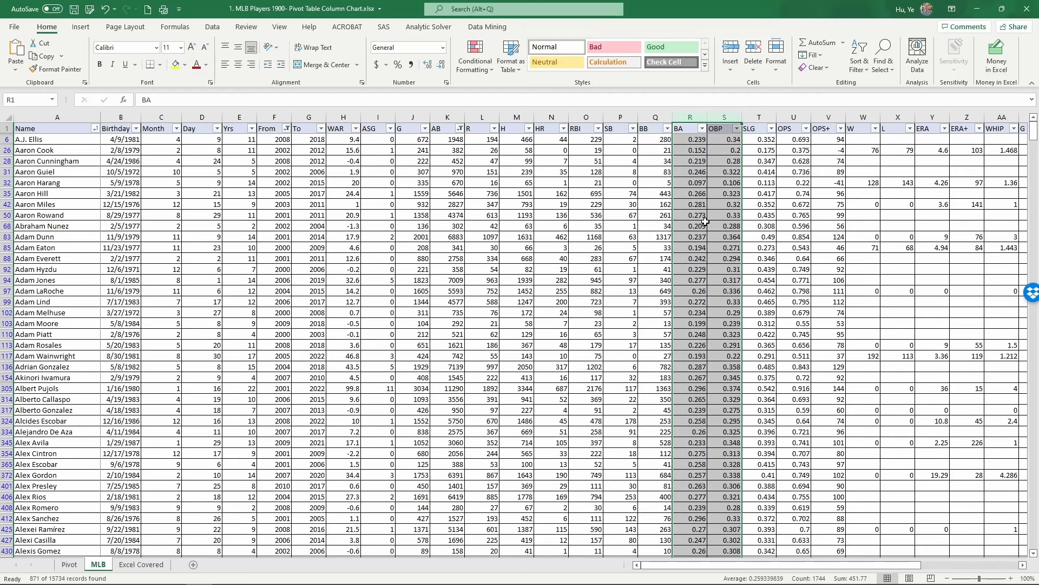
left_click_drag(695, 117, 717, 116)
left_click(81, 27)
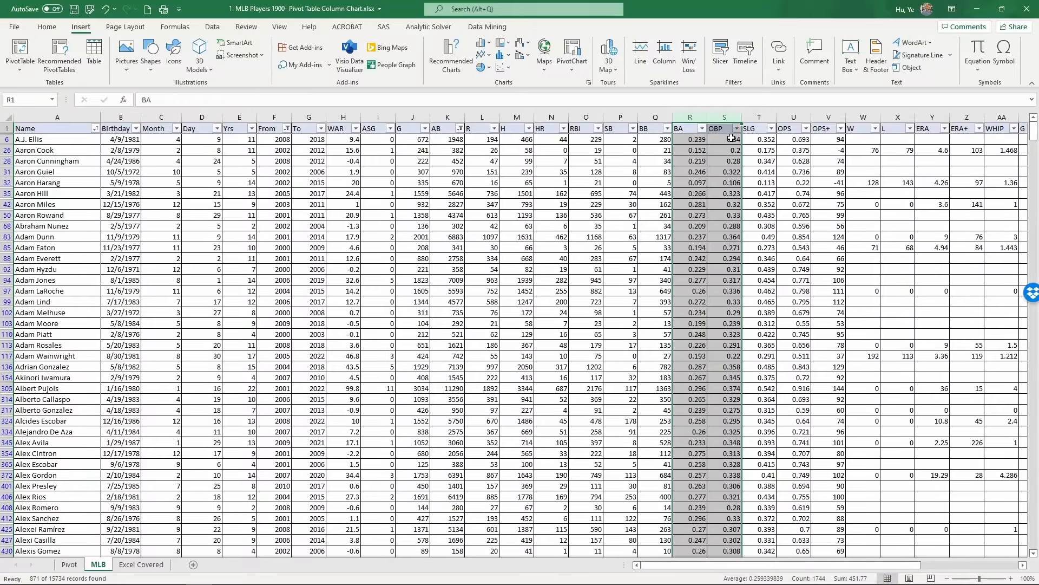
left_click(509, 69)
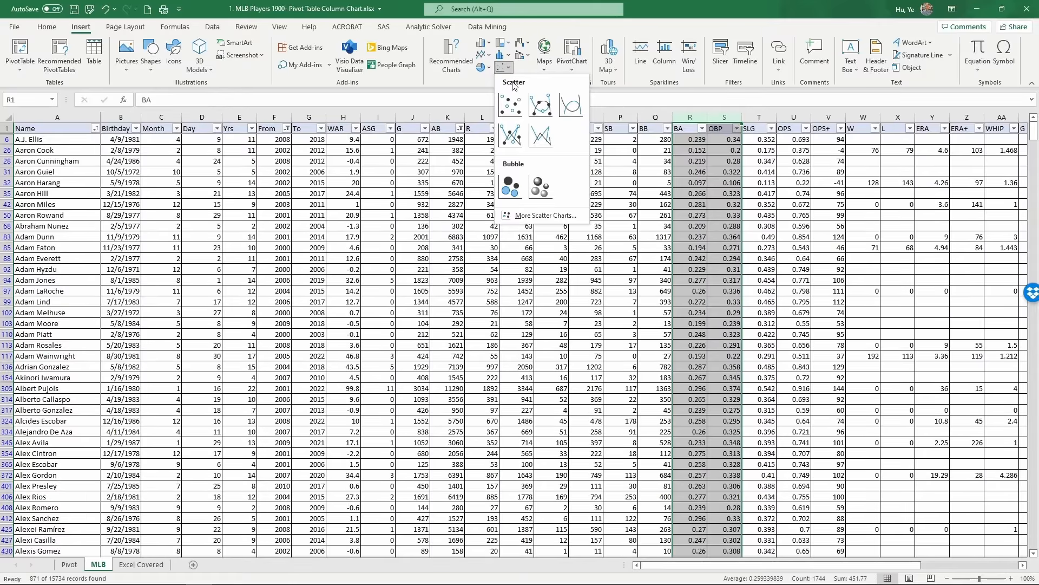
left_click(504, 111)
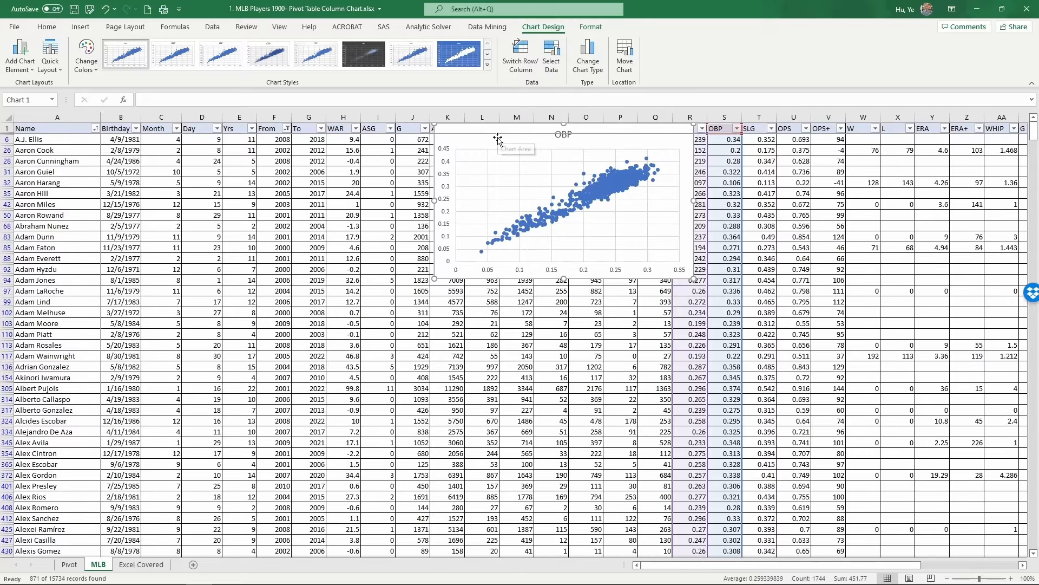
left_click_drag(498, 134, 539, 156)
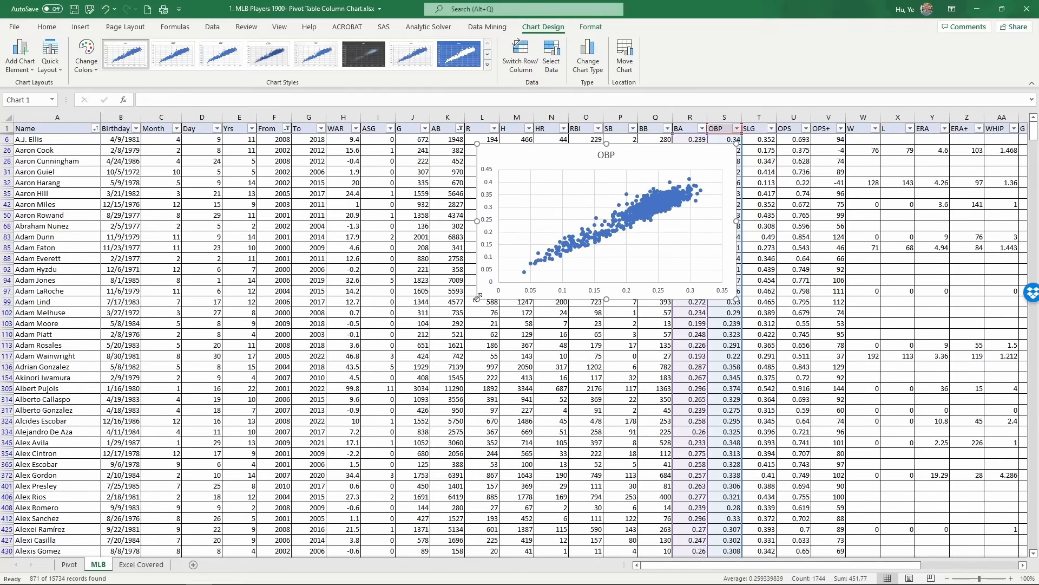
left_click_drag(477, 298, 307, 485)
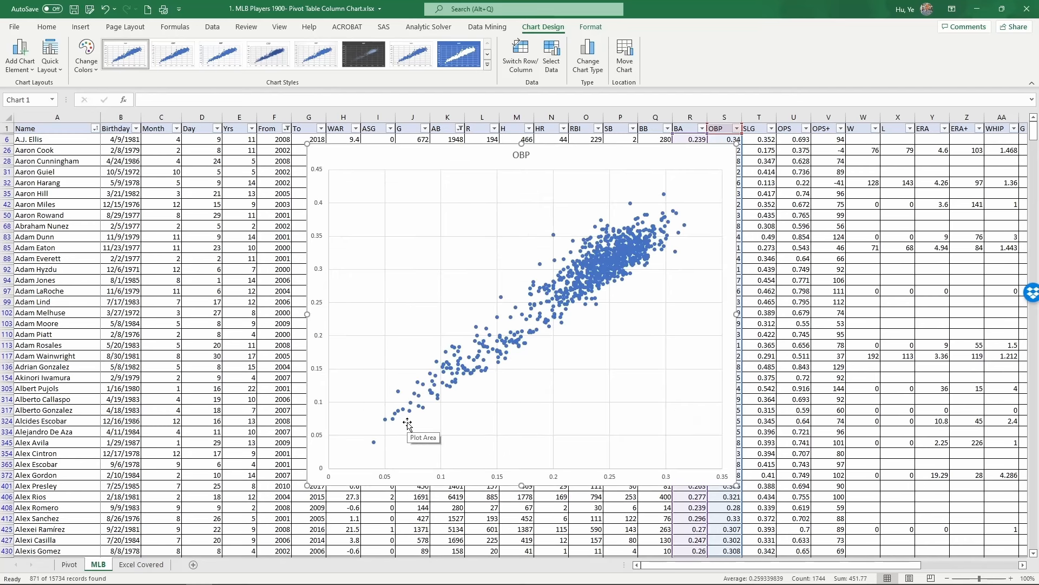
Set the chart title to On Base Percentage vs. Batting Average.
left_click(518, 158)
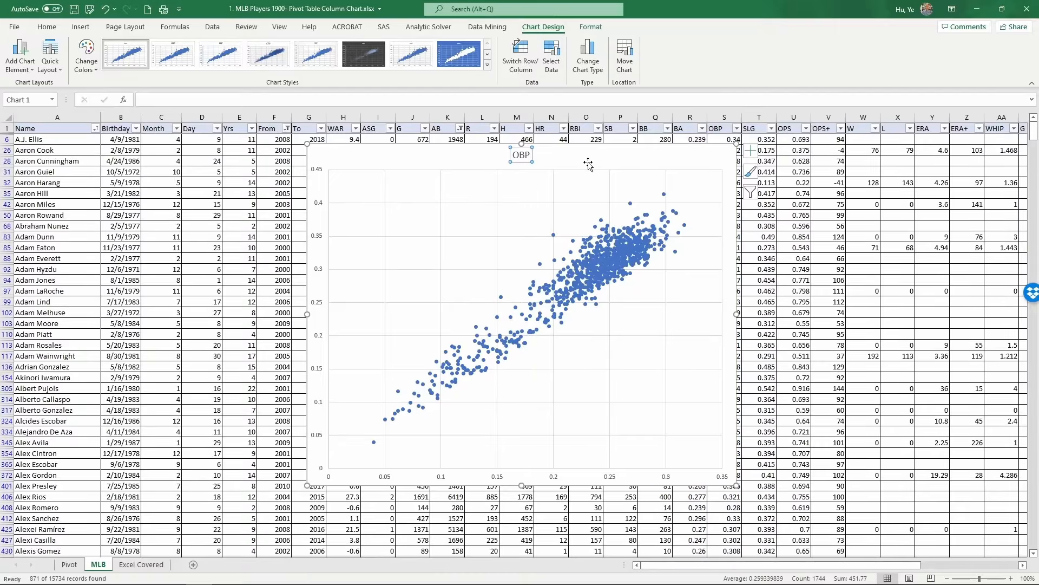
left_click(529, 156)
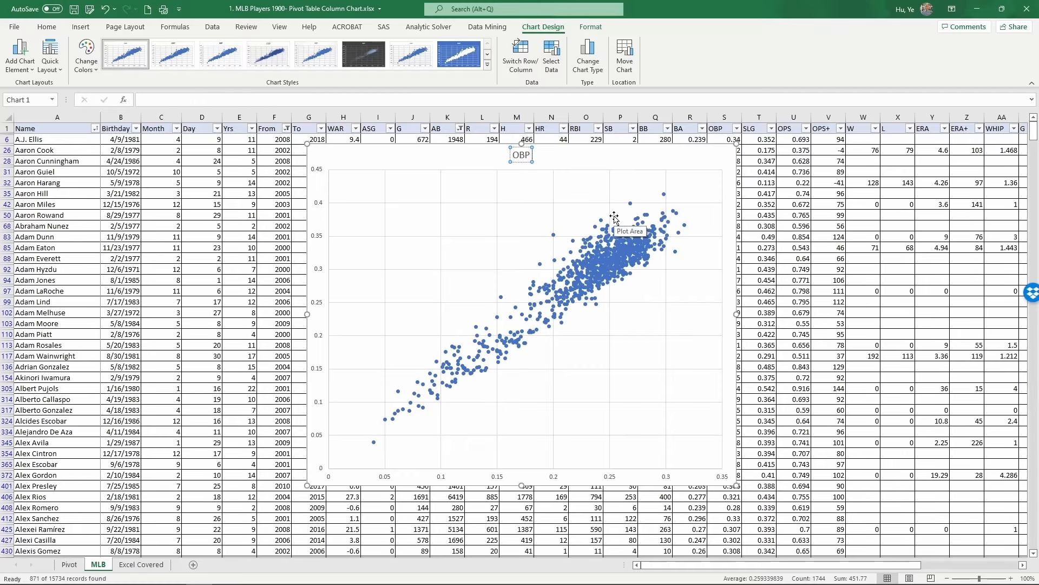
type("s")
key("BackSpace")
type("vs.")
key("BackSpace")
key("BackSpace")
key("BackSpace")
key("BackSpace")
key("BackSpace")
key("BackSpace")
type("n Base Percenta")
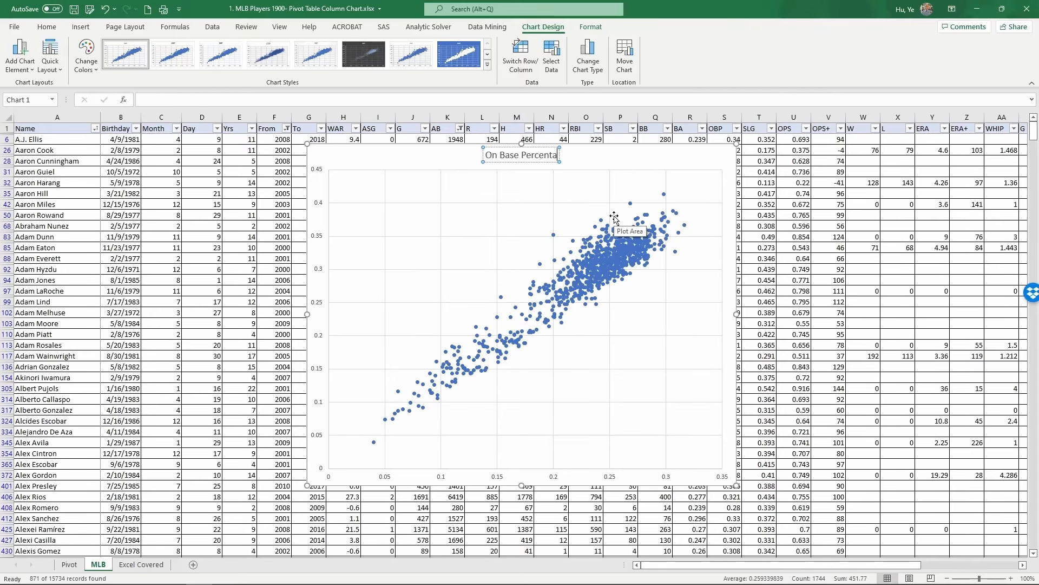
type("ge vs.")
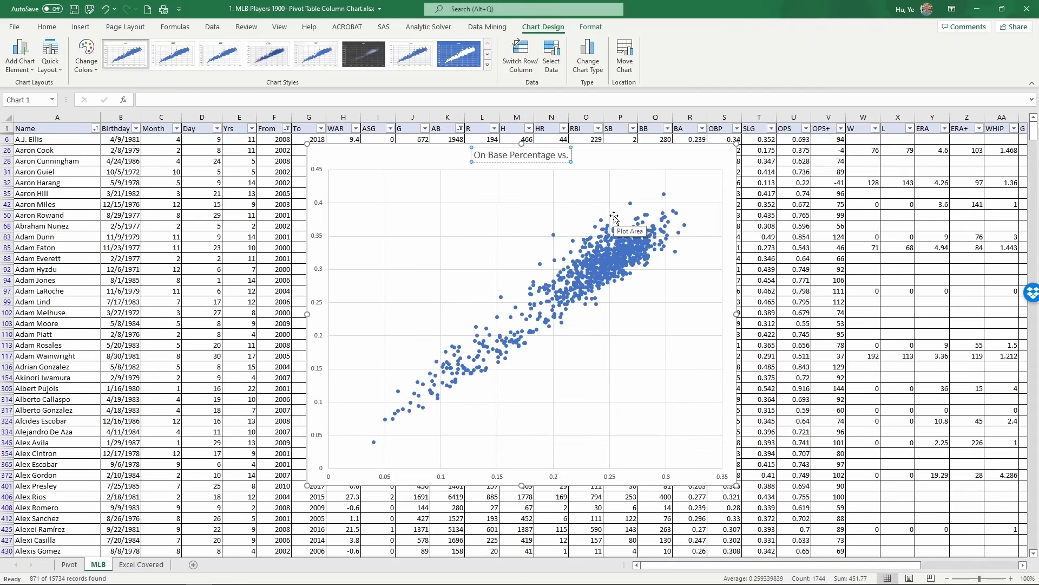
type(" Batting")
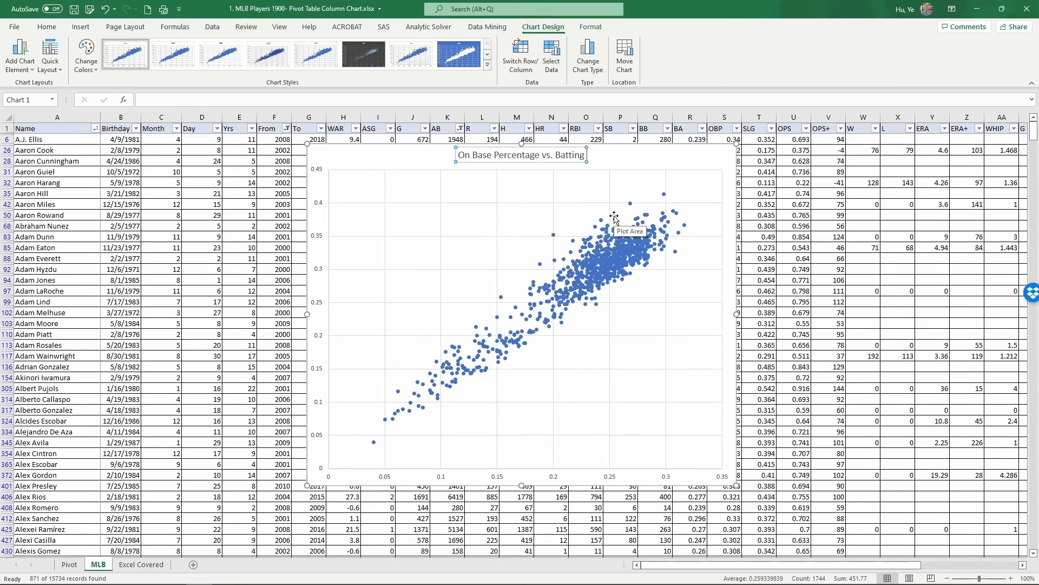
type(" Average")
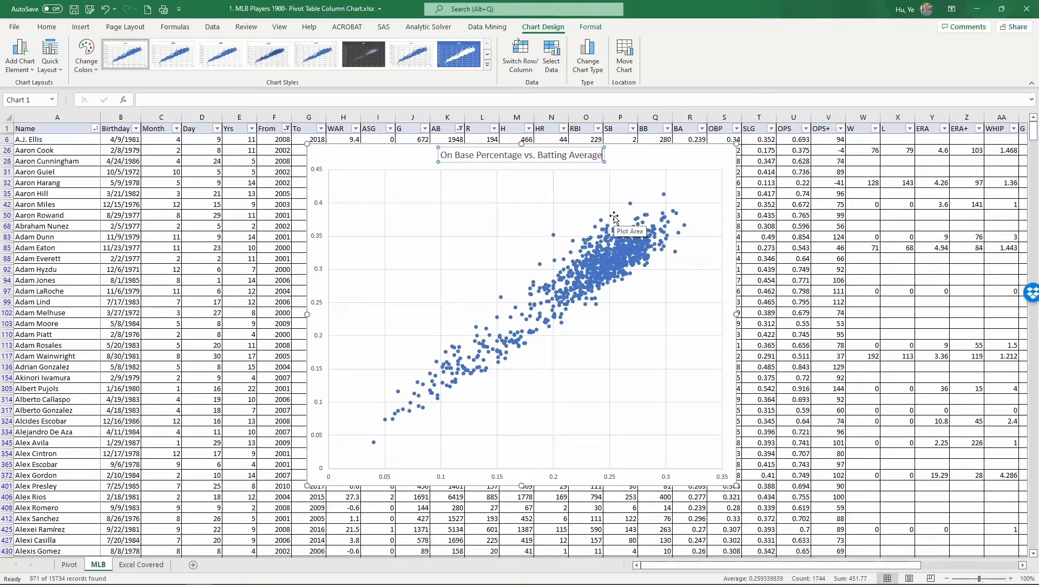
left_click(359, 160)
Apply a quick layout with axis titles to the chart and delete its legend.
left_click(51, 61)
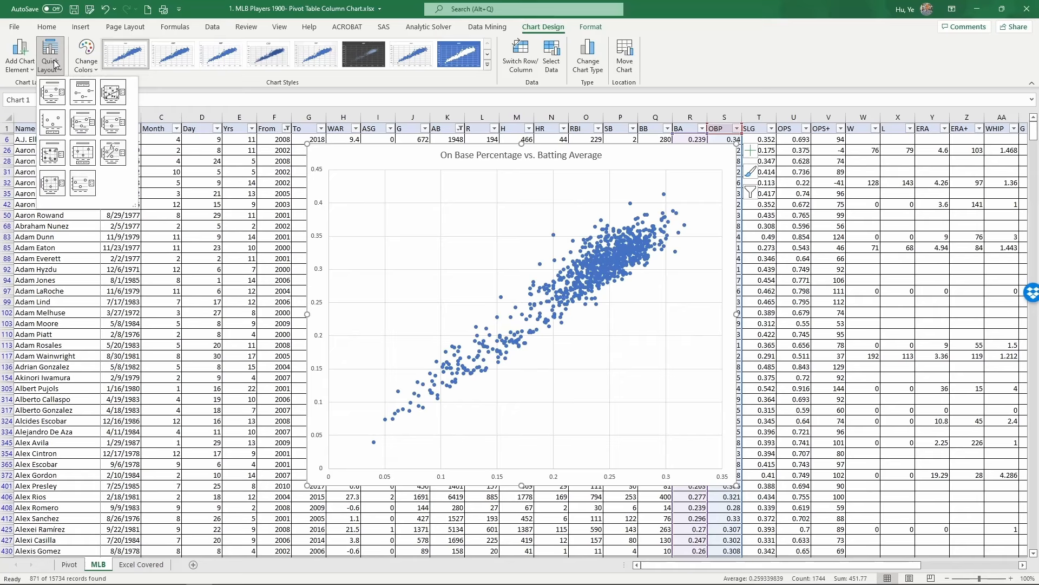
left_click(114, 123)
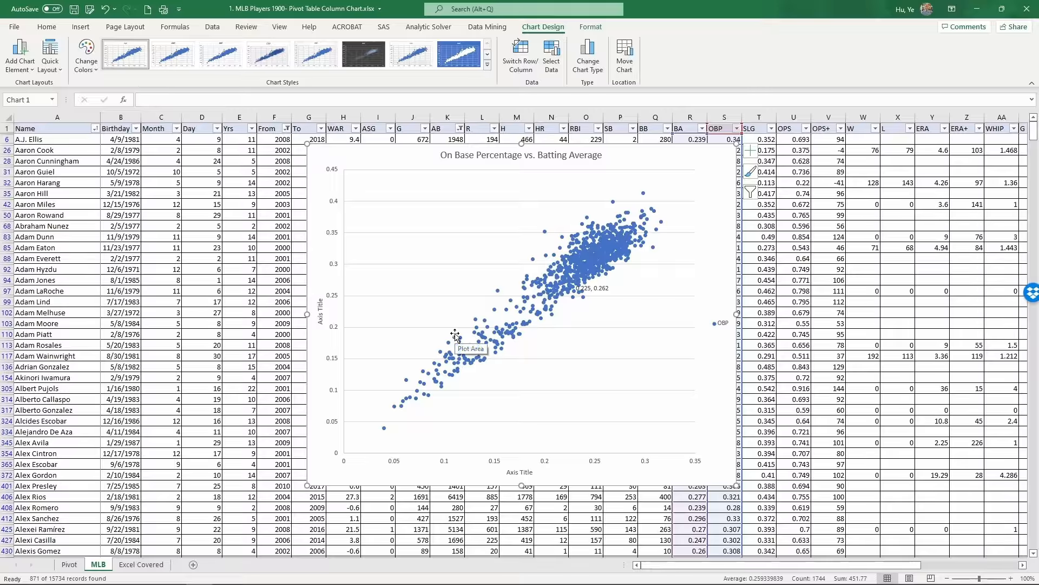
left_click(725, 324)
key("Delete")
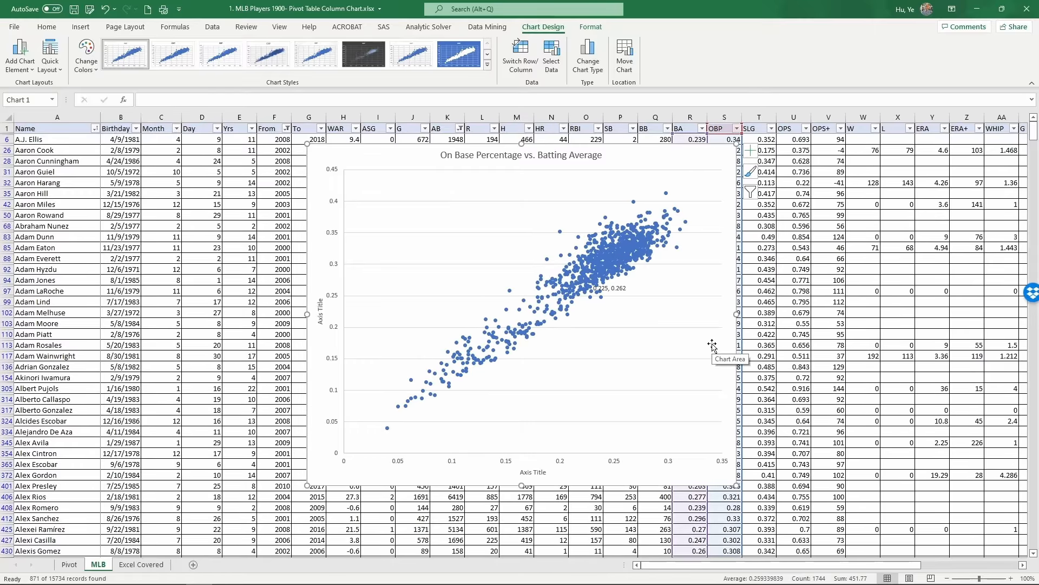
Title the horizontal axis Batting Average.
left_click(529, 474)
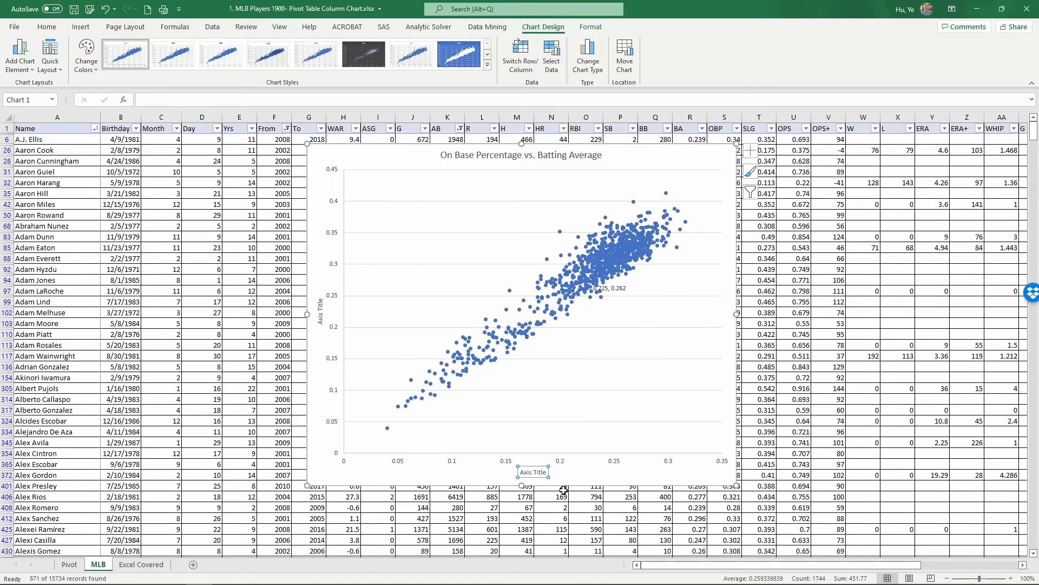
type("Average")
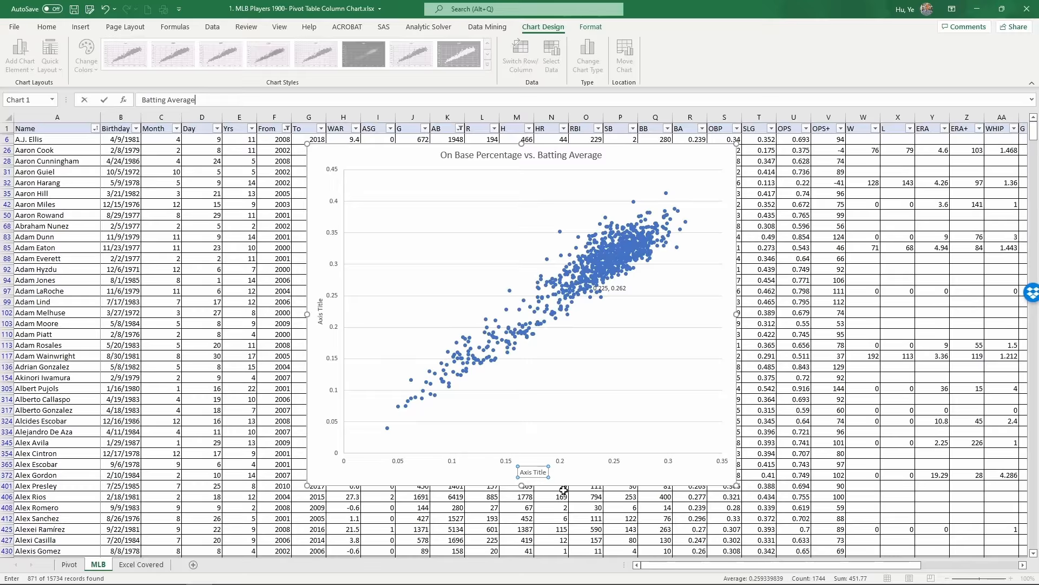
left_click(321, 311)
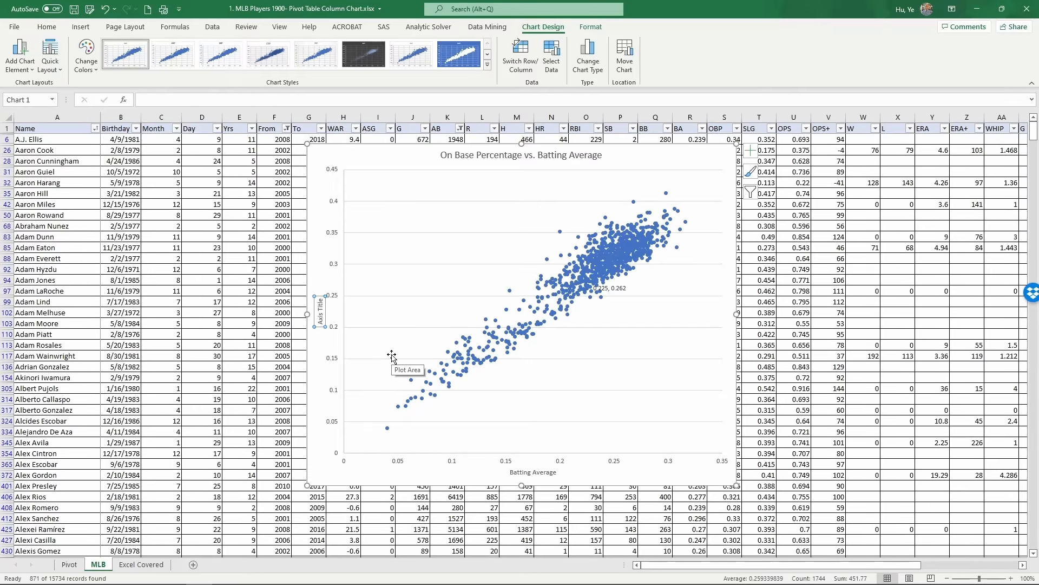
Title the vertical axis On Base Percentage.
type("on Bas")
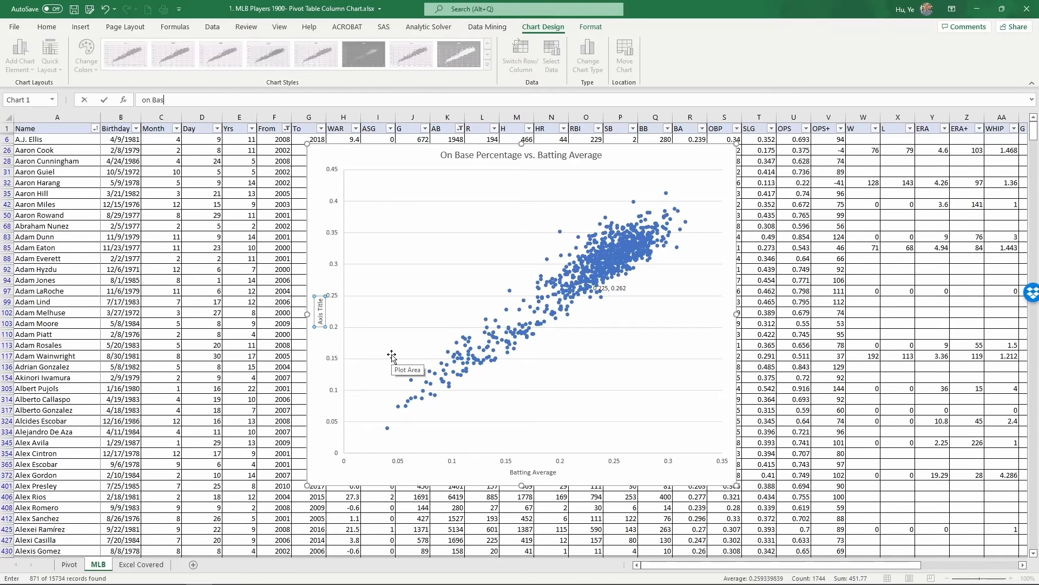
type("e Percentage")
key("Return")
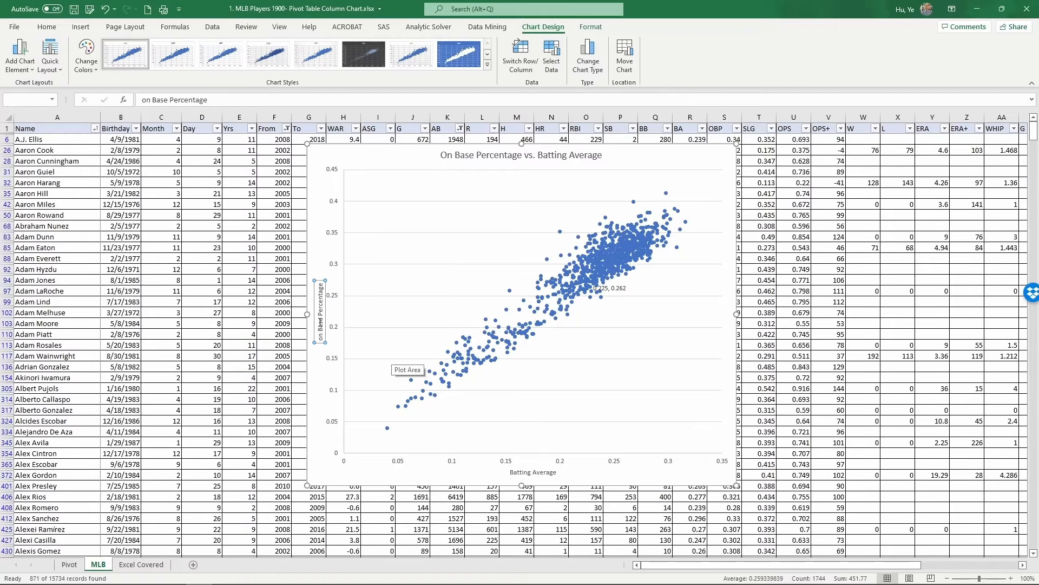
left_click(634, 328)
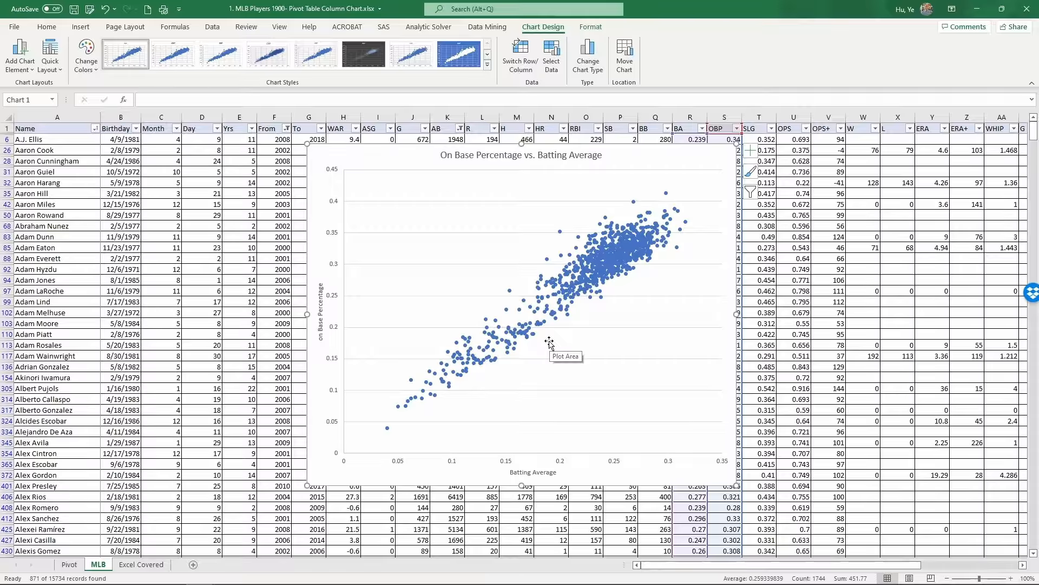
Add a trendline to the OBP series and give its line a solid red color.
mouse_move(609, 267)
right_click(605, 260)
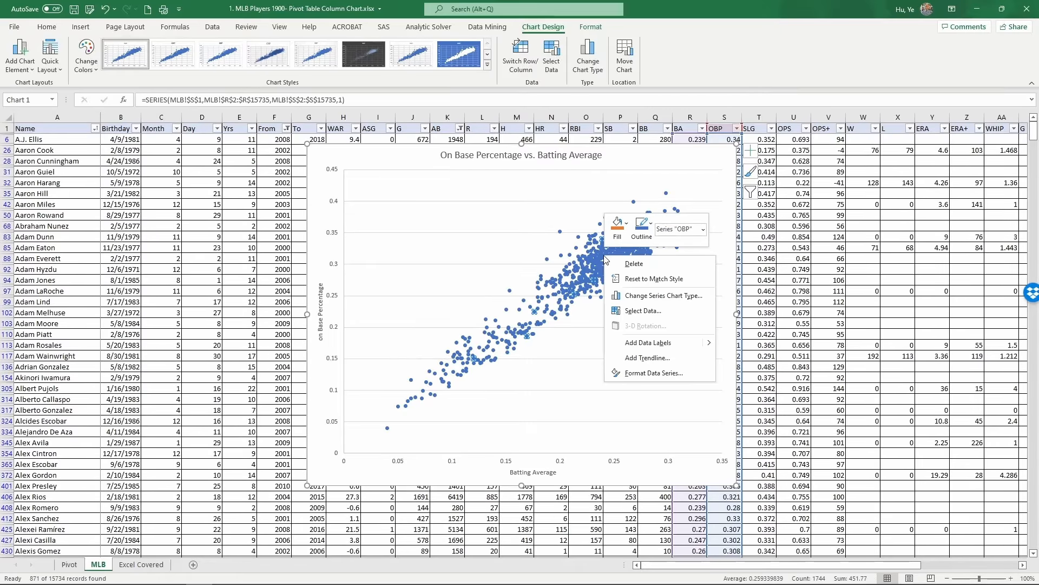
left_click(647, 361)
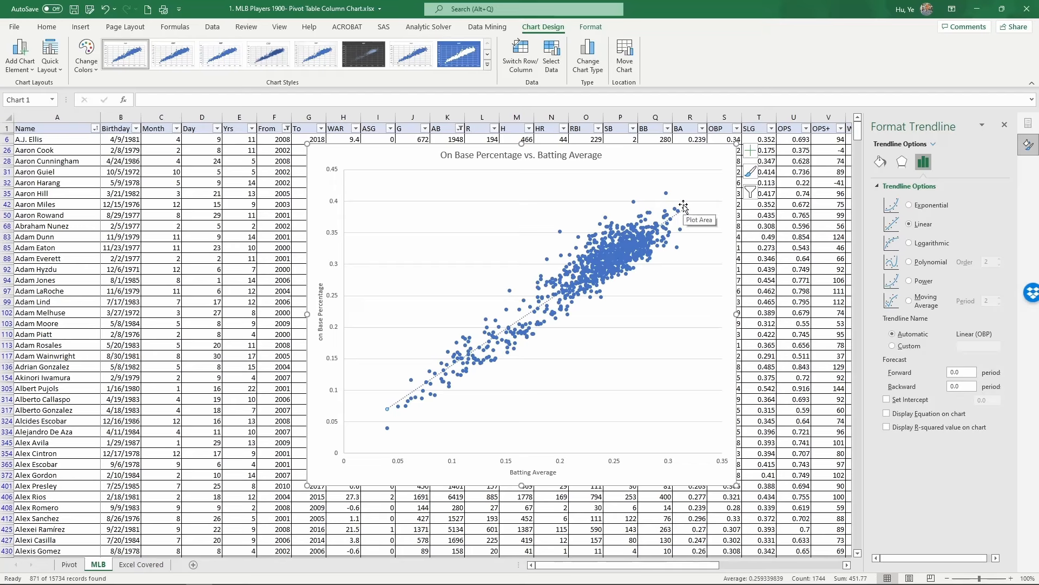
left_click(880, 161)
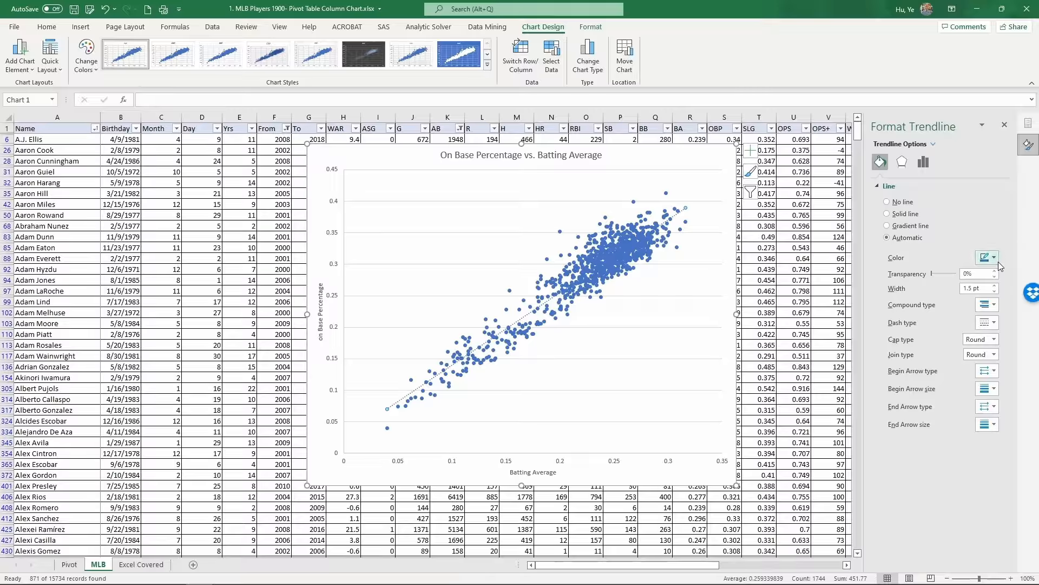
left_click(994, 259)
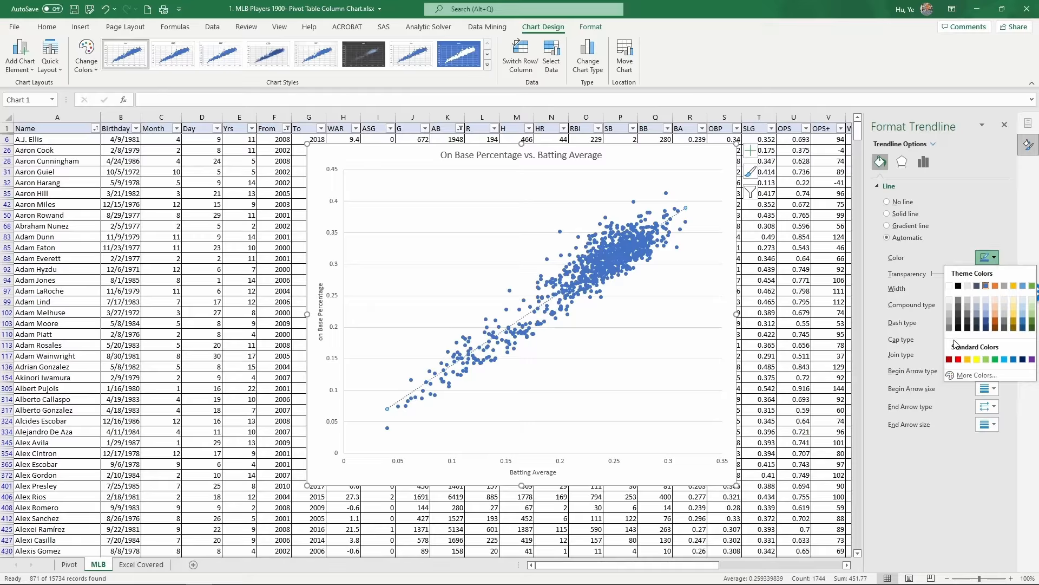
left_click(959, 359)
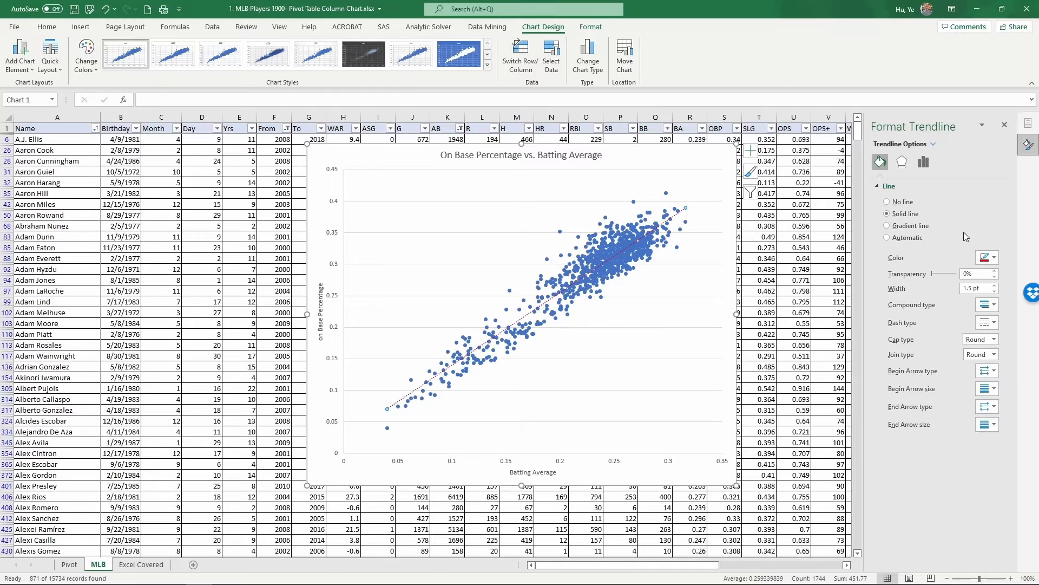
Display the trendline equation on the chart and move the equation label toward the upper left of the plot.
left_click(924, 163)
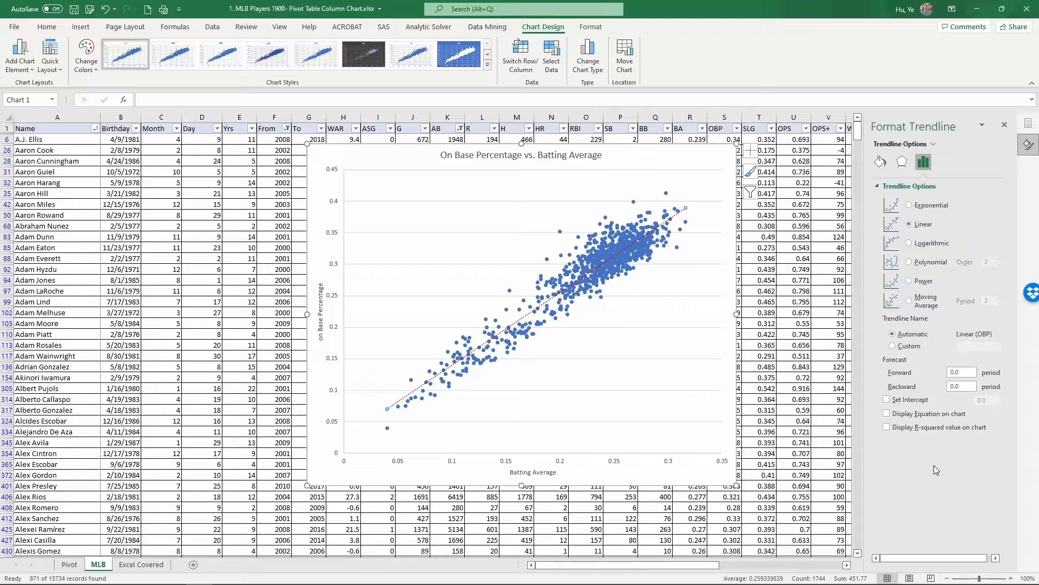
left_click(887, 414)
left_click(641, 212)
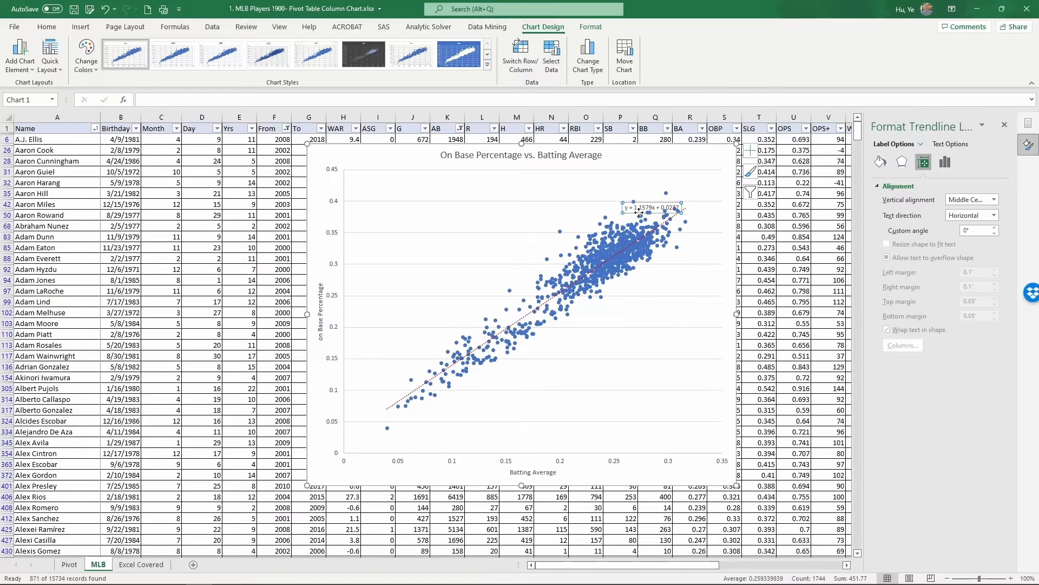
left_click_drag(639, 213, 579, 198)
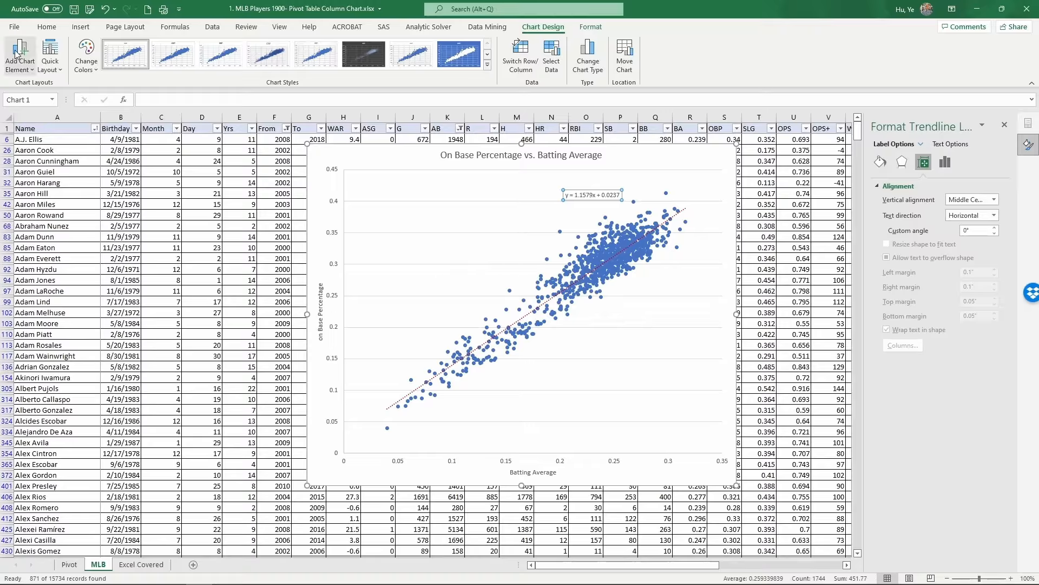
Enlarge the equation label's font to 20 pt.
left_click(41, 26)
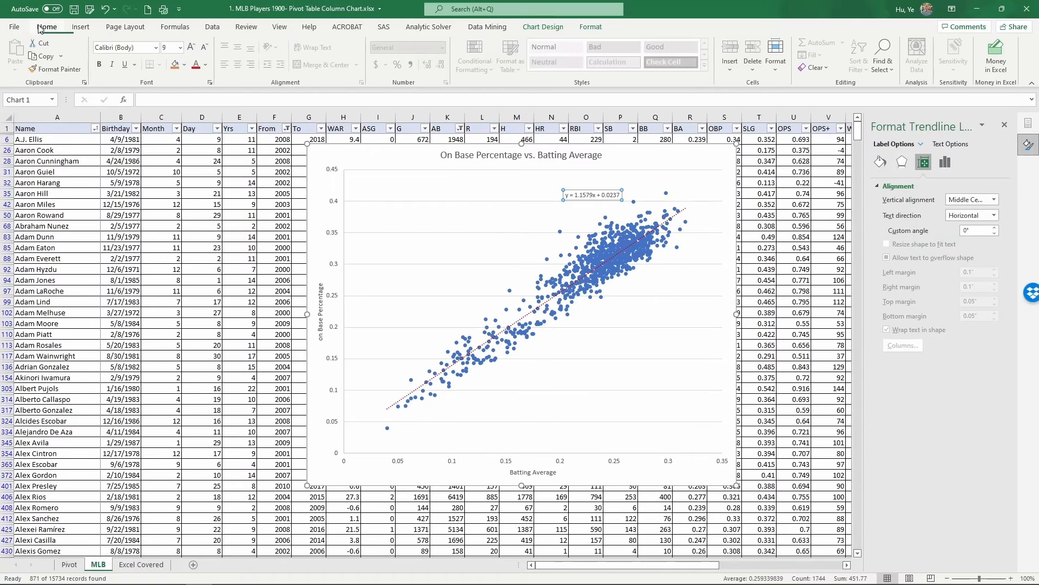
left_click(191, 48)
left_click(192, 47)
left_click(192, 47)
left_click(191, 47)
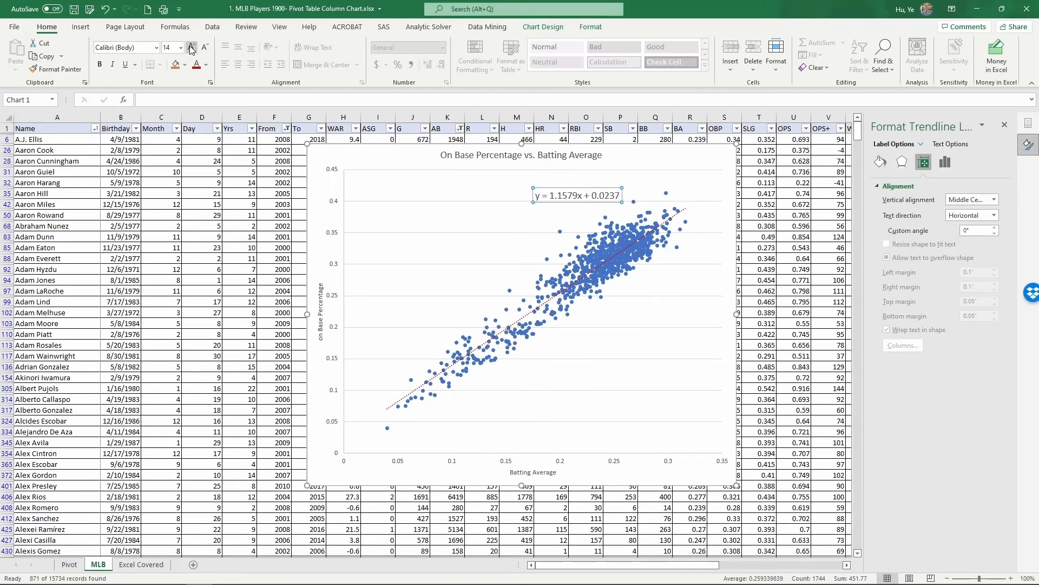
left_click(192, 47)
left_click(191, 47)
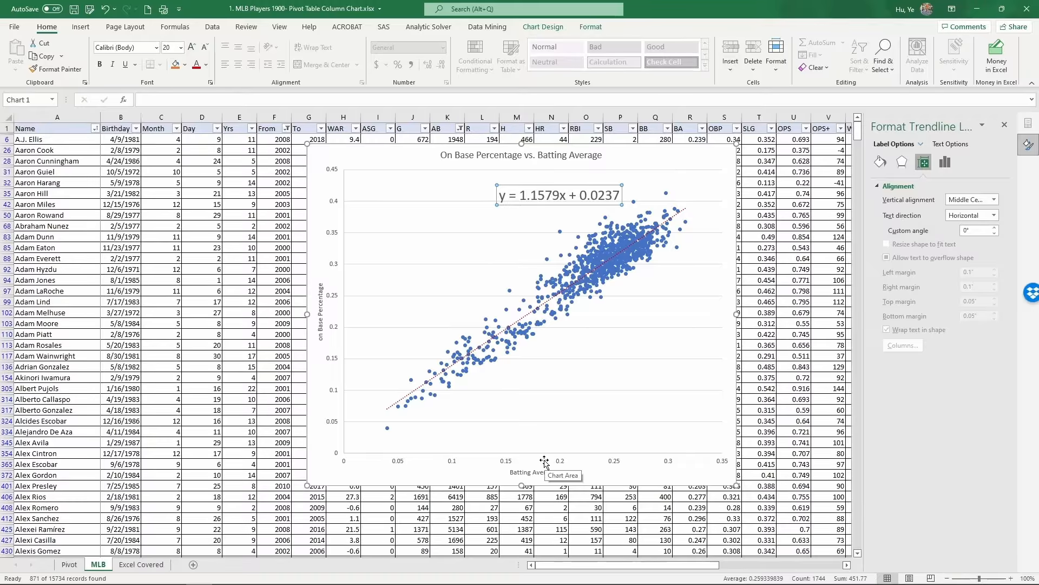
Rewrite the equation label as OBP = 1.1579*BA + 0.0237, replacing y with OBP and x with *BA.
double_click(503, 195)
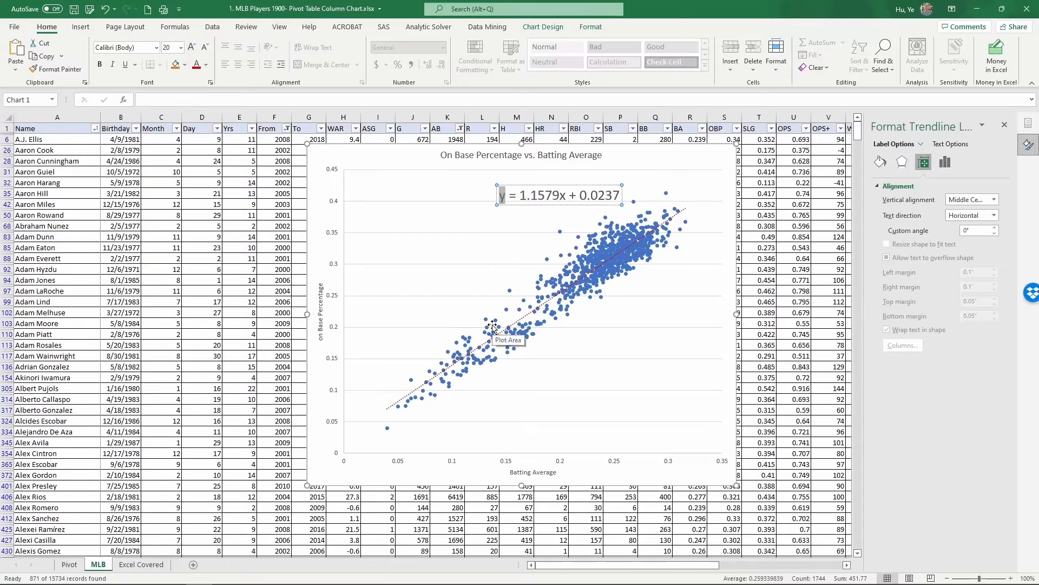
type("OBP")
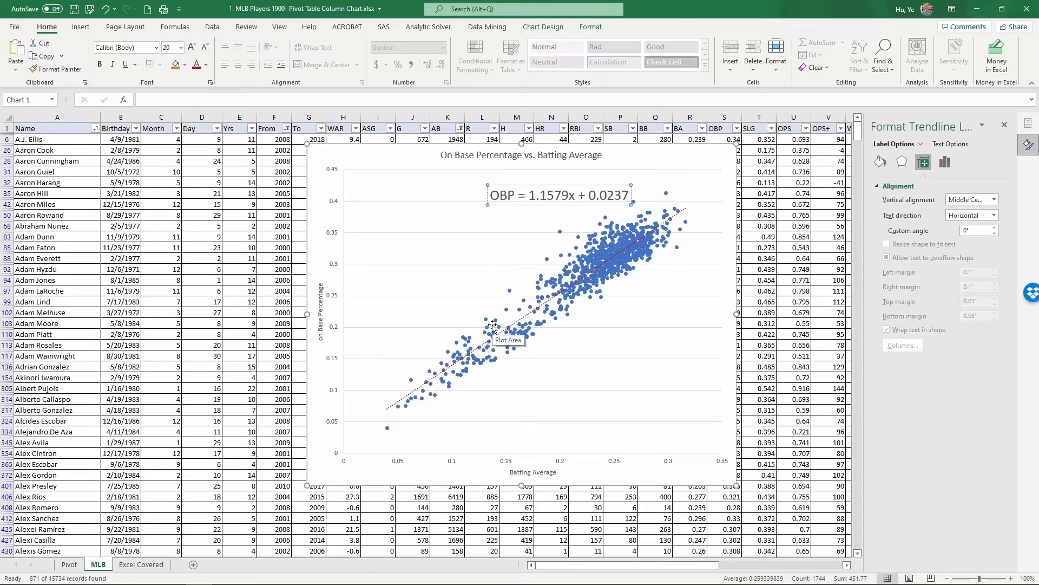
left_click_drag(569, 197, 575, 196)
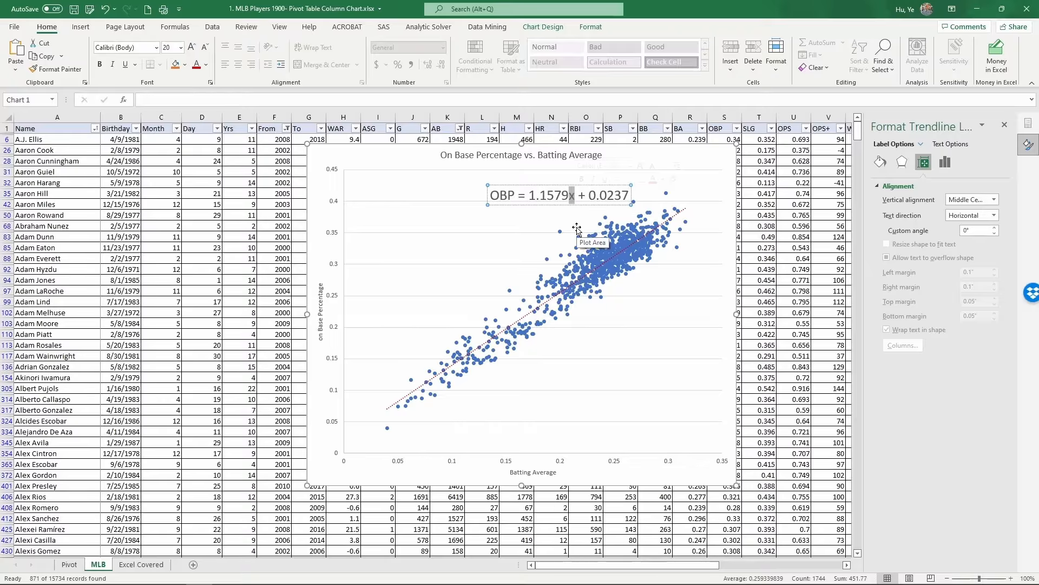
type("*BA")
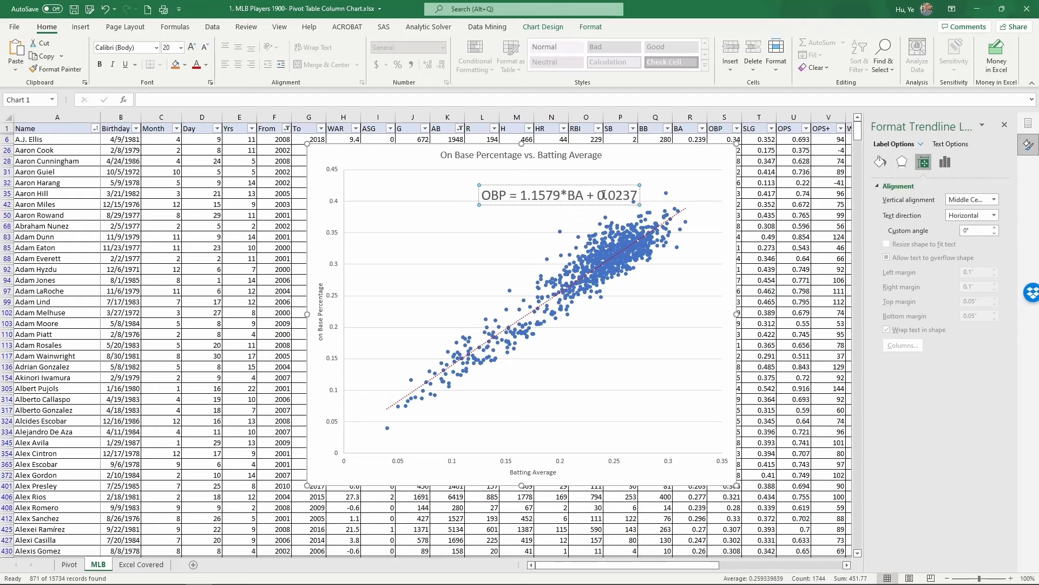
left_click_drag(590, 195, 601, 204)
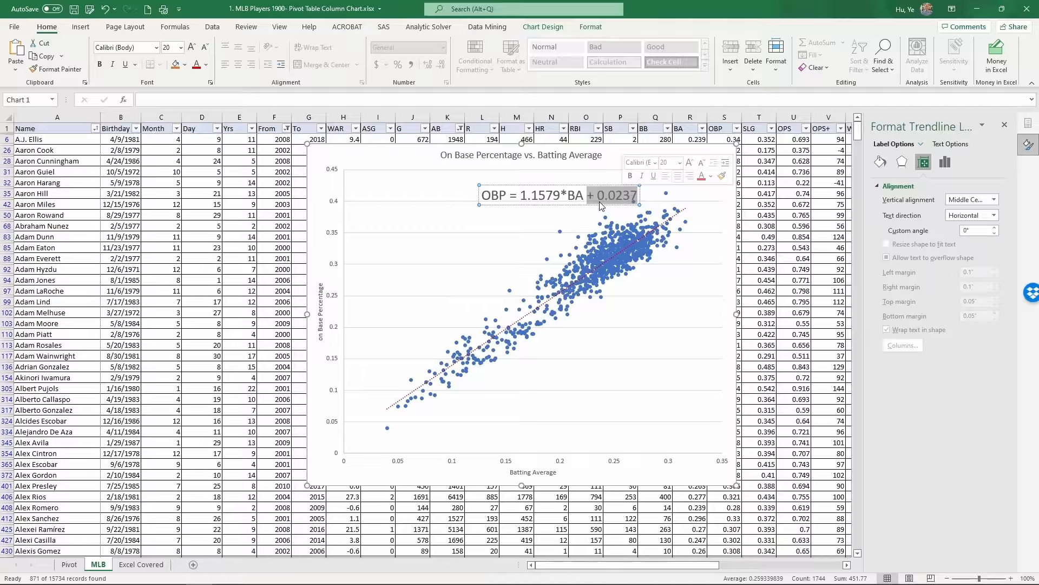